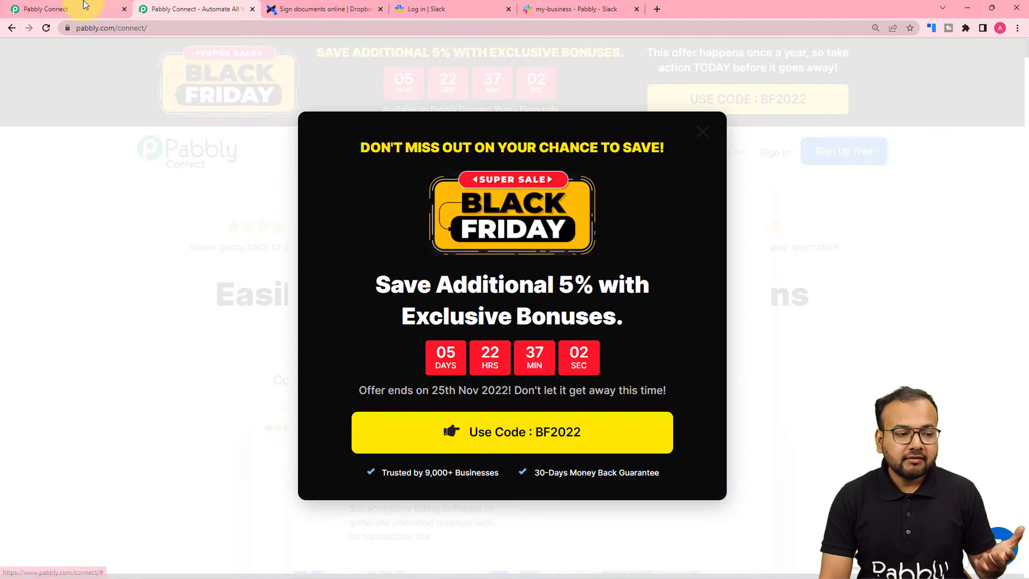
Create a new workflow named "Dropbox Sign to Slack Integration" from the Pabbly Connect dashboard
click(83, 7)
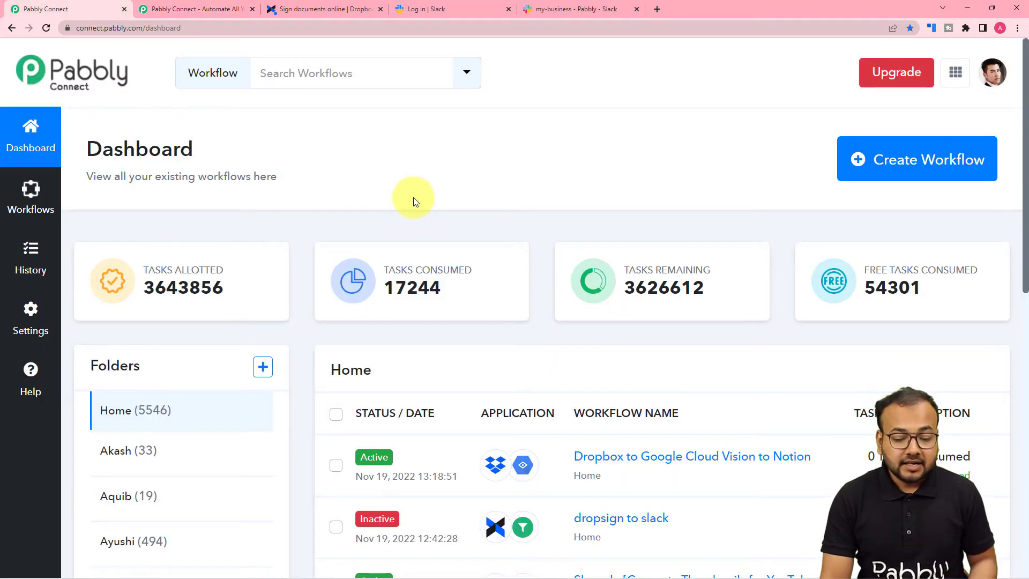
click(912, 159)
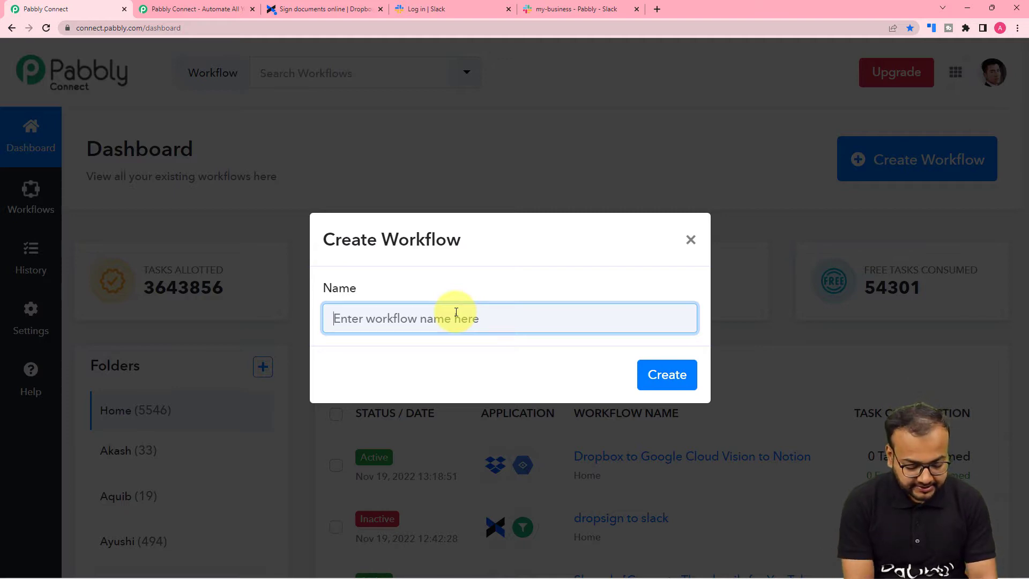
text(Dro)
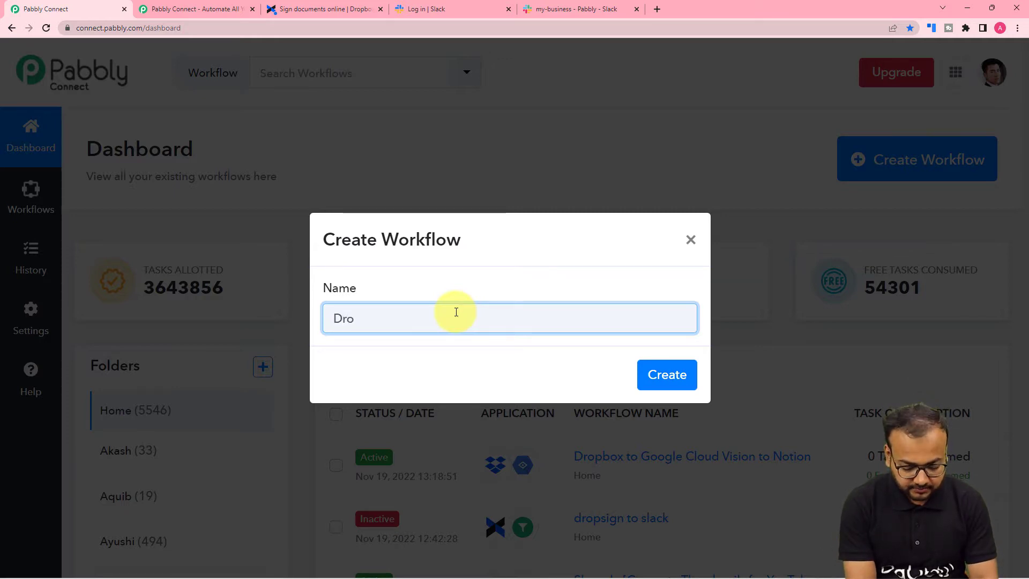
text(pbox S)
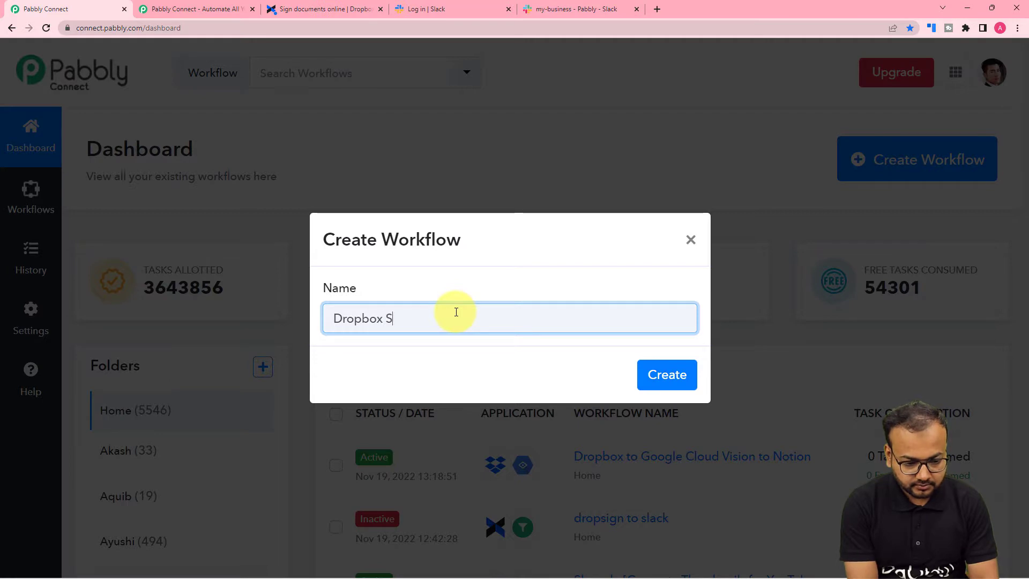
text(ign)
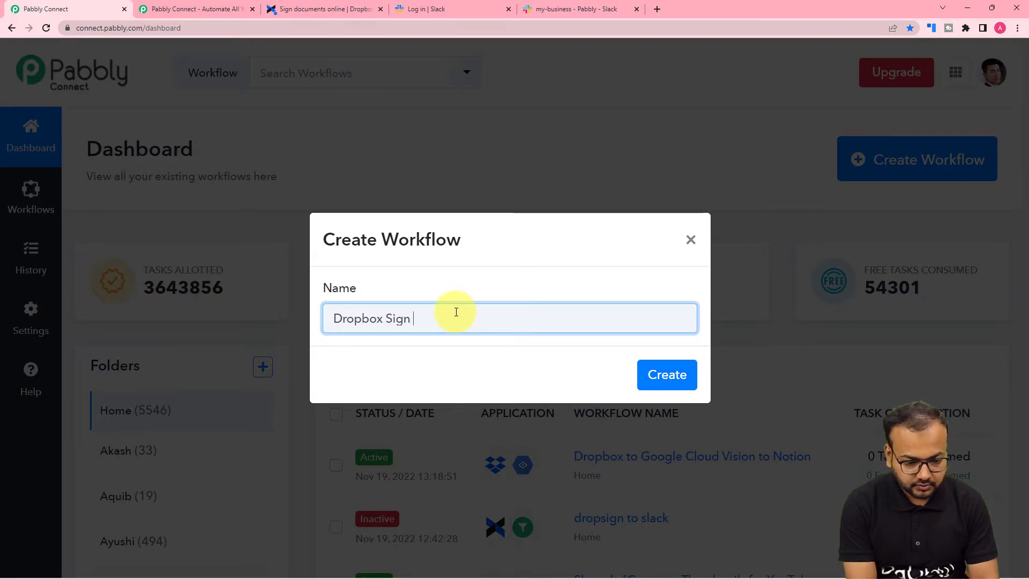
text( to Slax)
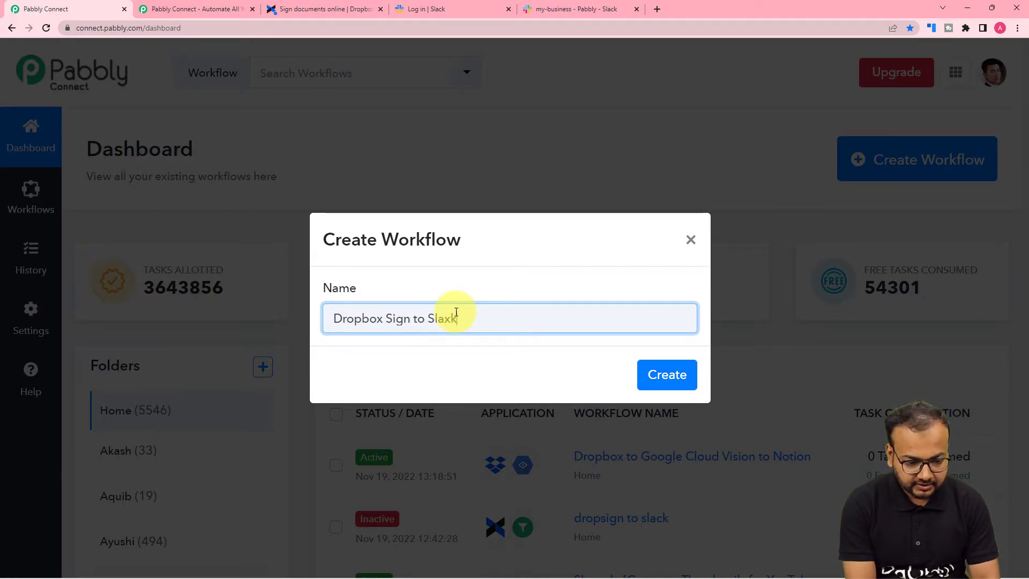
key(BackSpace)
text(ck)
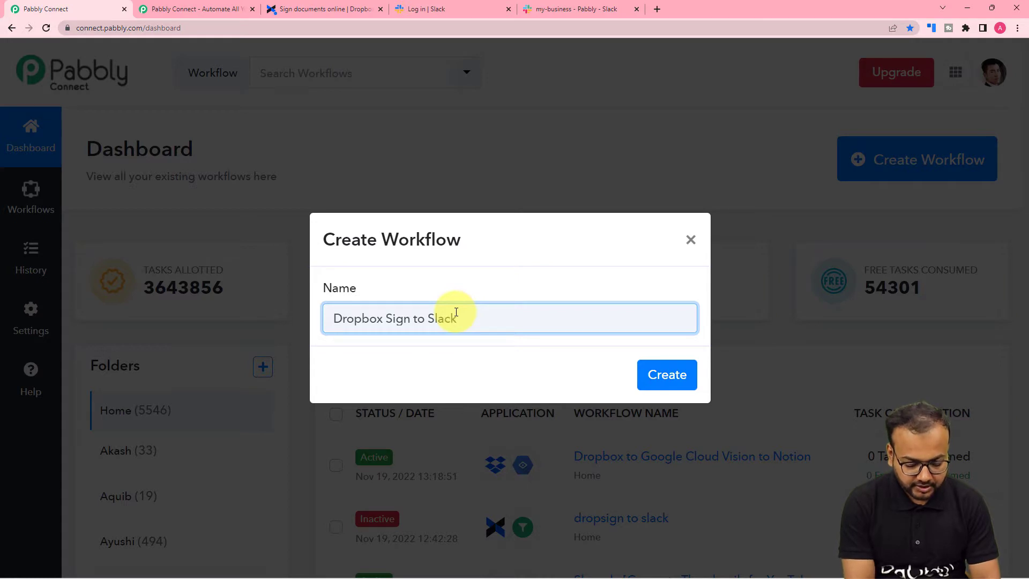
text( Integration)
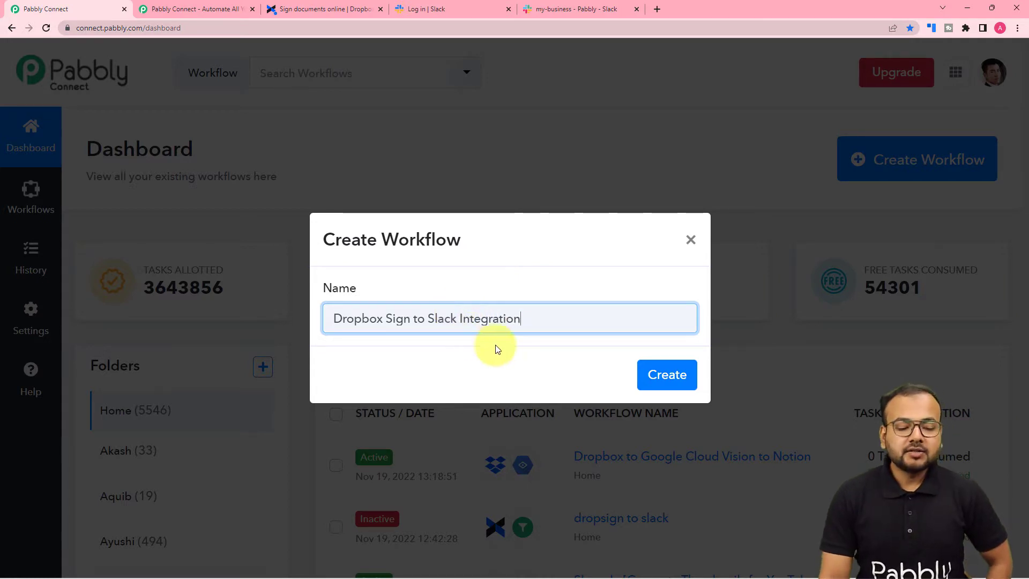
click(651, 373)
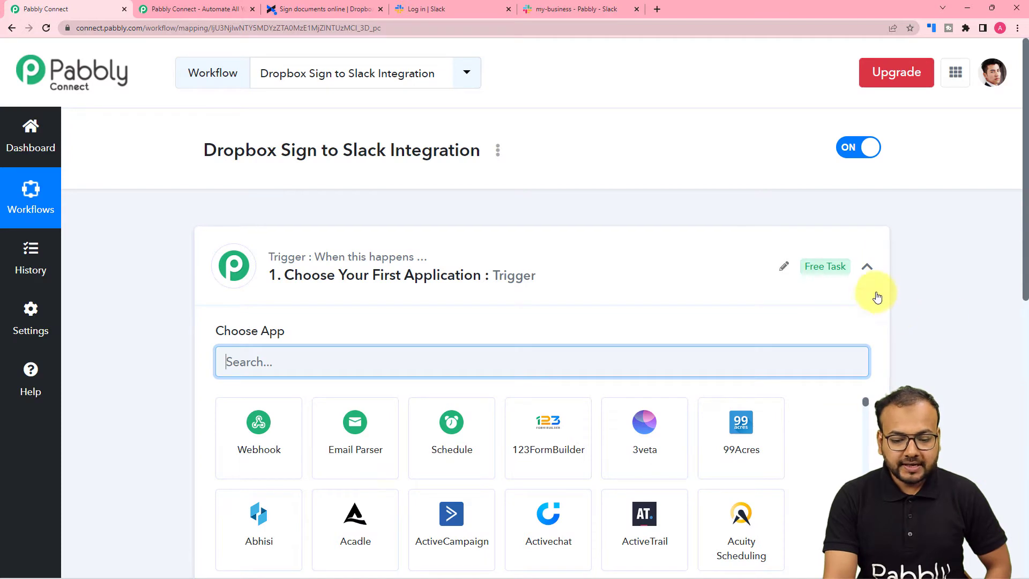
Examine the workflow's trigger and action steps, their descriptions and the applications offered for each
click(869, 269)
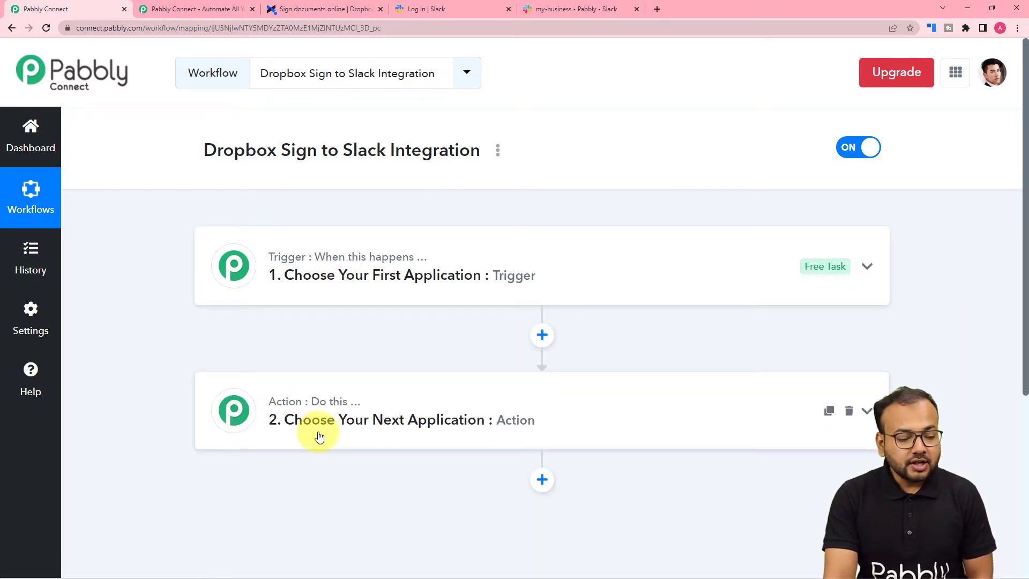
mouse_move(295, 409)
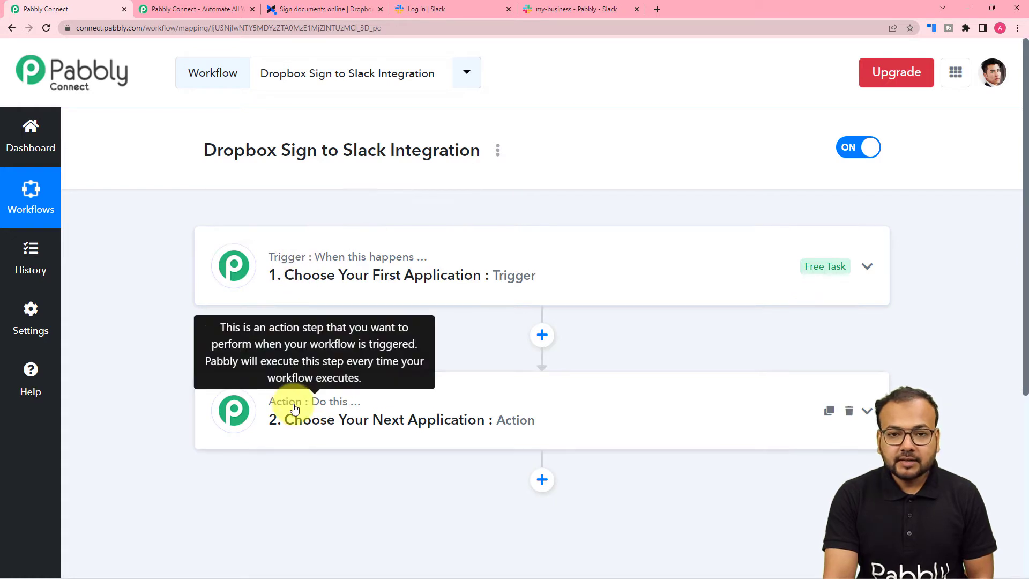
mouse_move(292, 266)
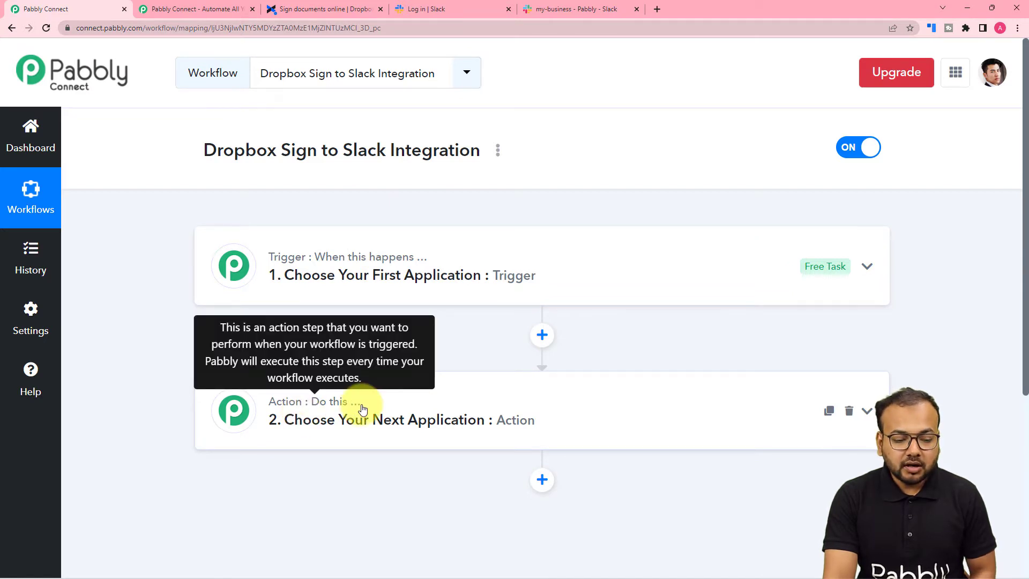
mouse_move(339, 263)
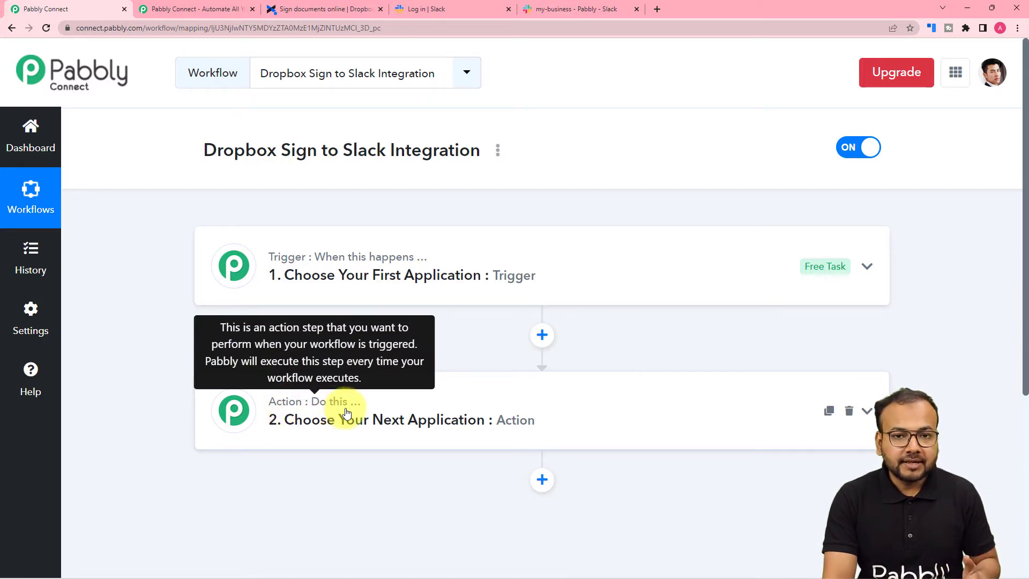
click(378, 265)
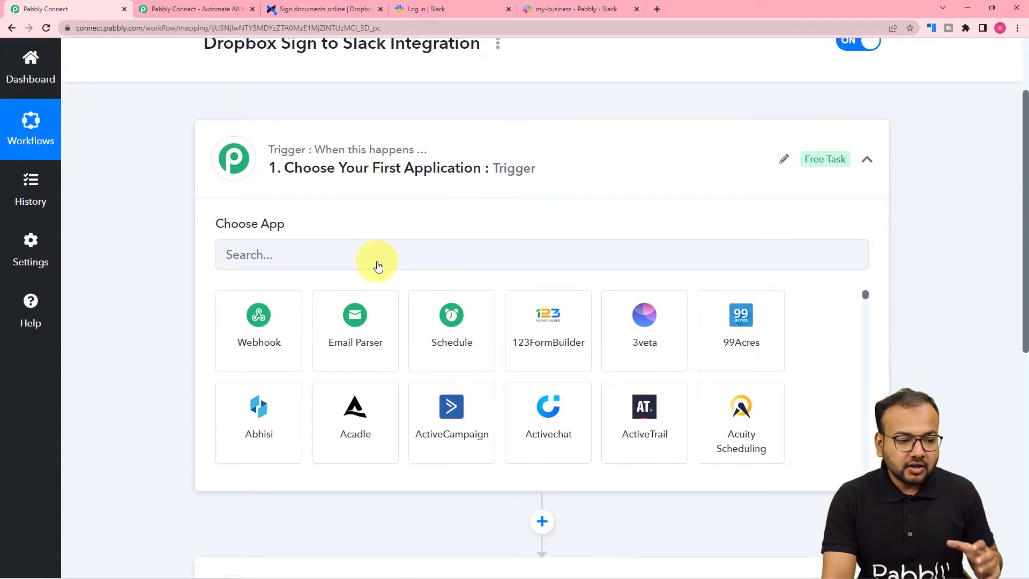
scroll(322, 236, up, 2)
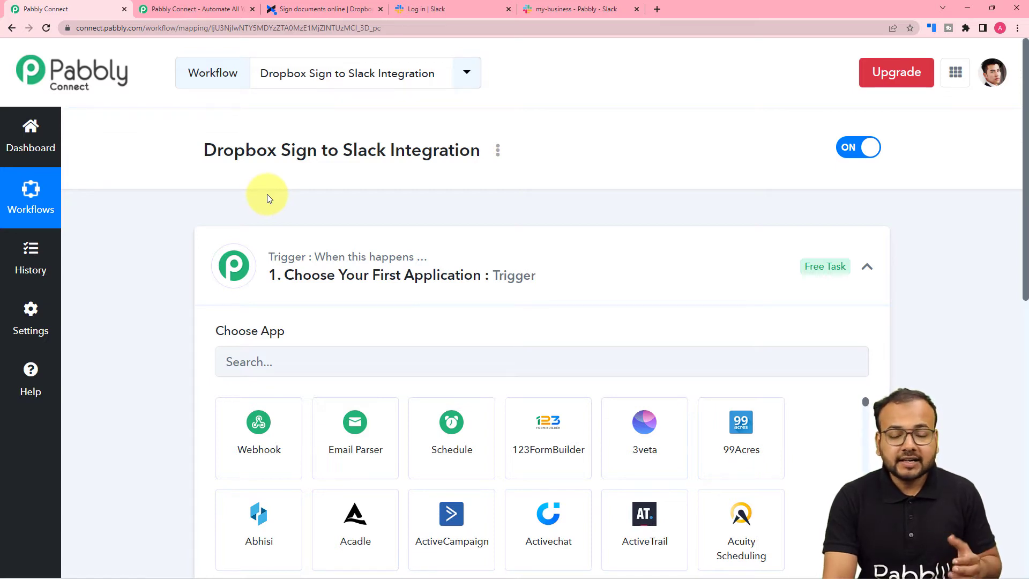
scroll(273, 206, down, 4)
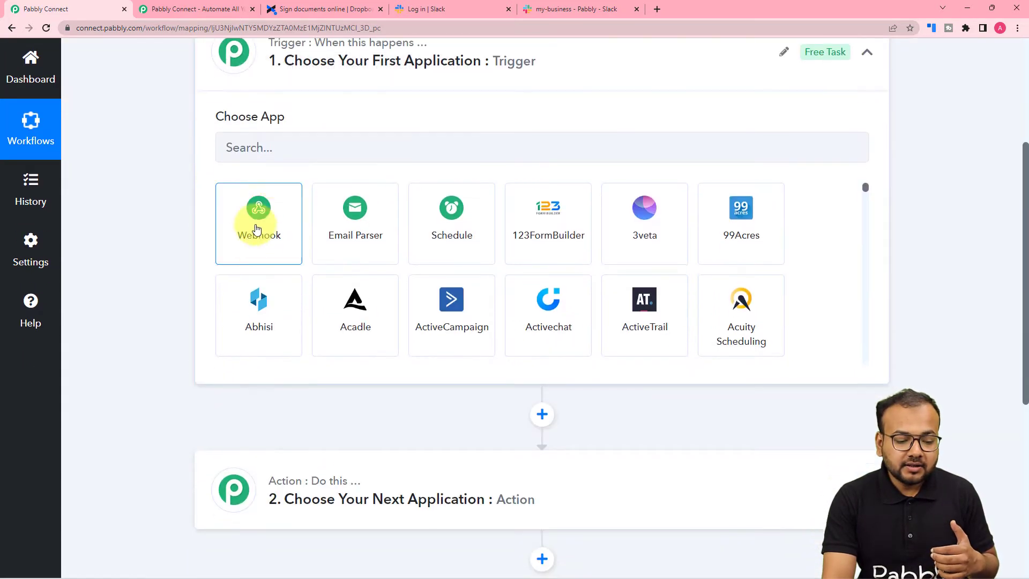
scroll(252, 279, down, 5)
scroll(291, 471, down, 3)
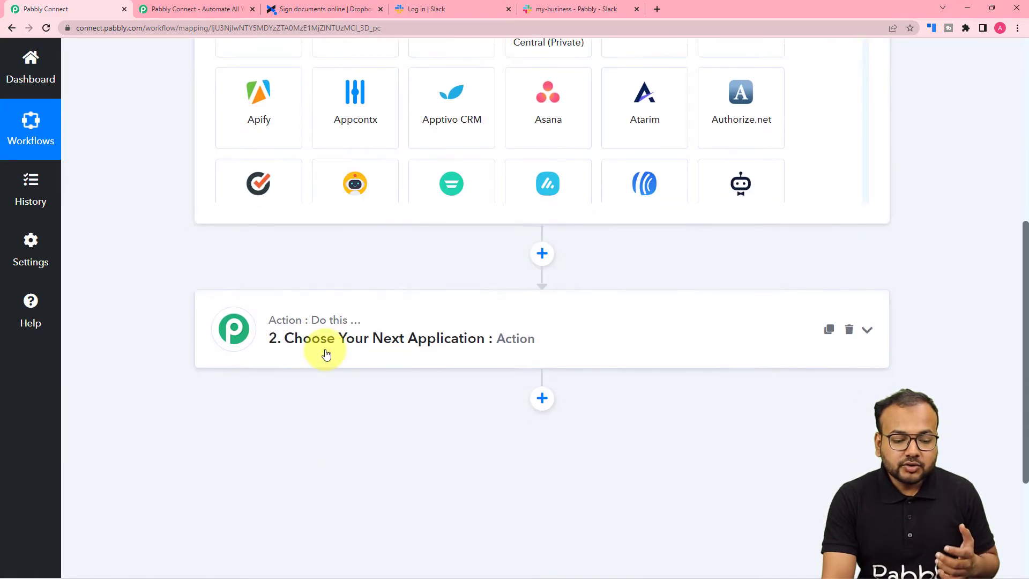
click(326, 353)
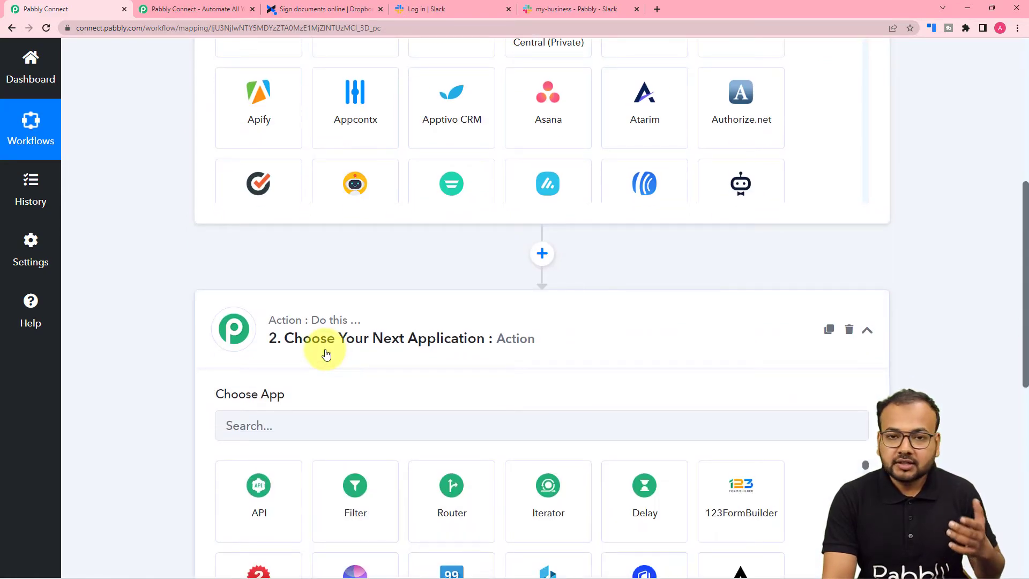
Set the trigger application to Dropbox Sign with Webhook Configuration as the trigger event
scroll(324, 353, up, 7)
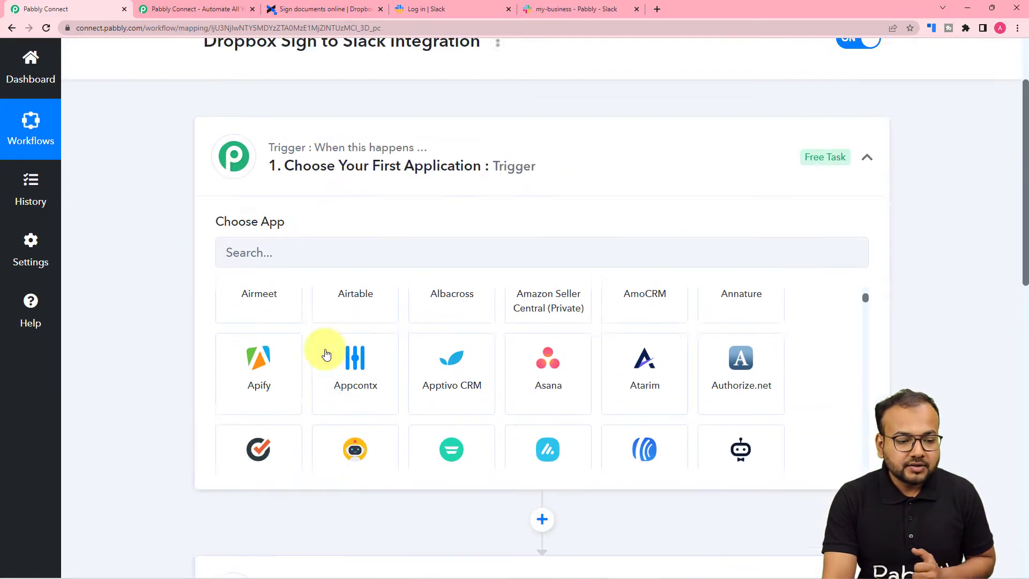
click(319, 354)
text(drop)
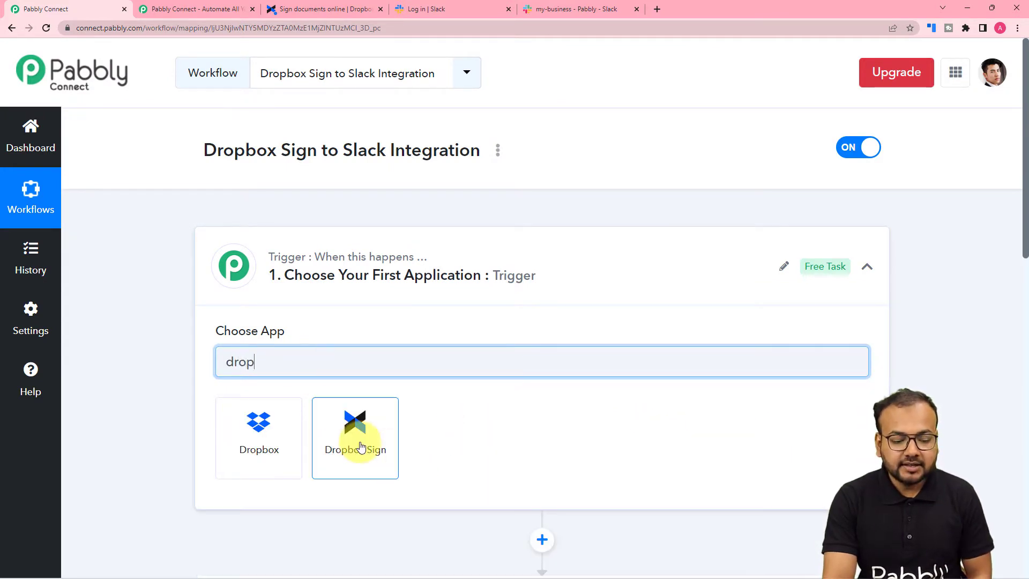
click(351, 423)
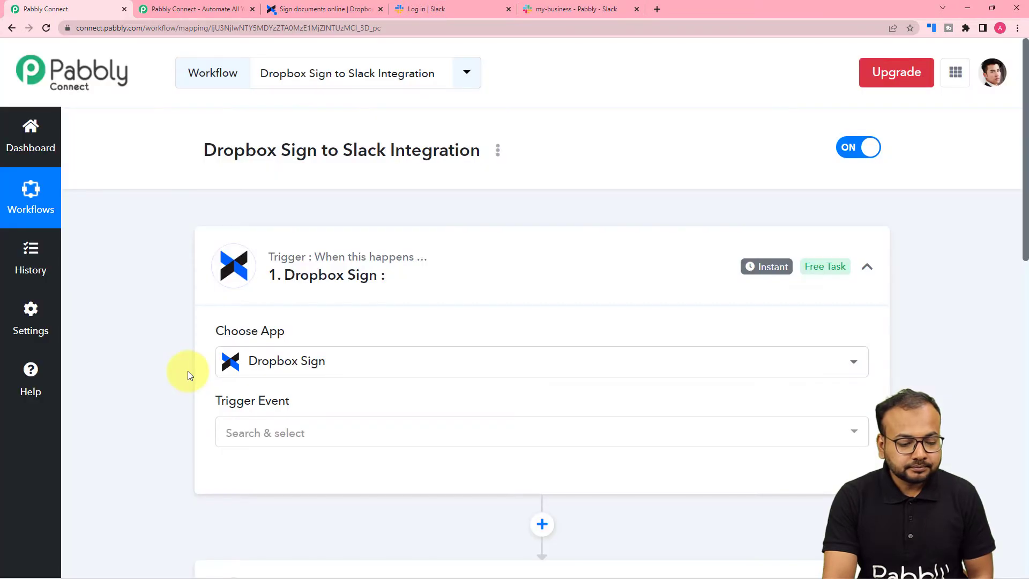
scroll(187, 371, down, 2)
click(250, 328)
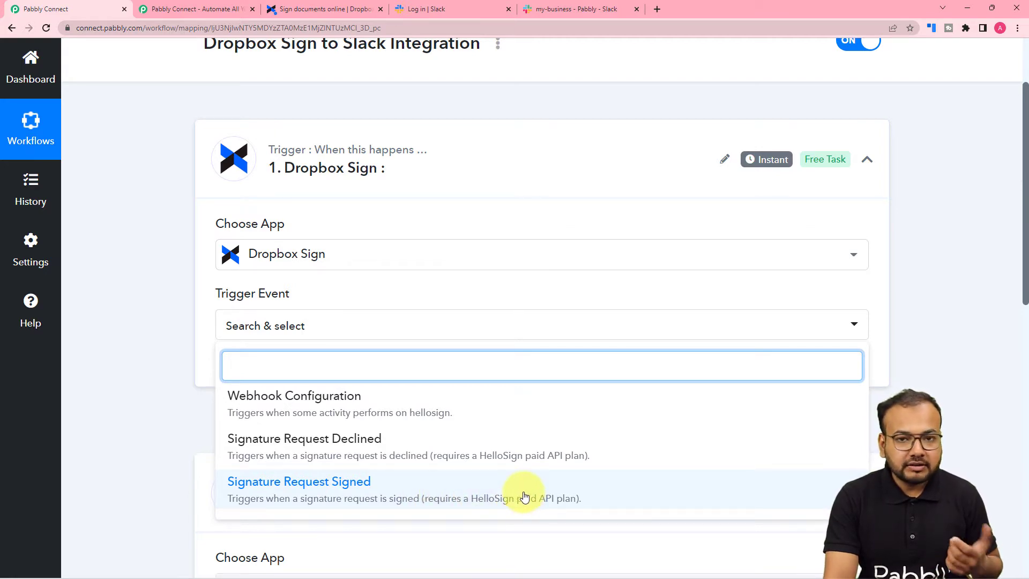
click(322, 402)
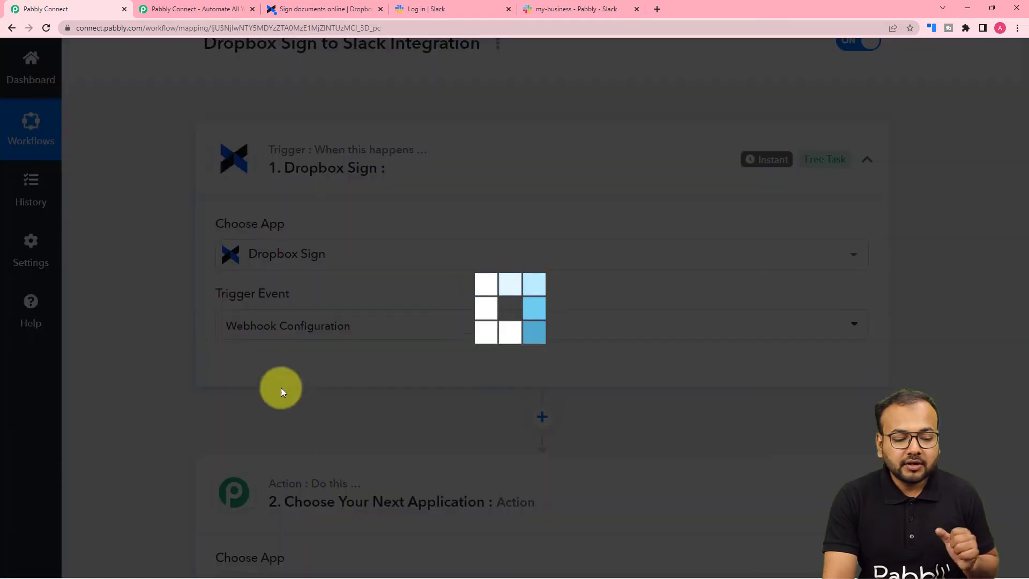
Start connecting the trigger to Dropbox Sign by choosing to add a new connection
scroll(184, 343, down, 2)
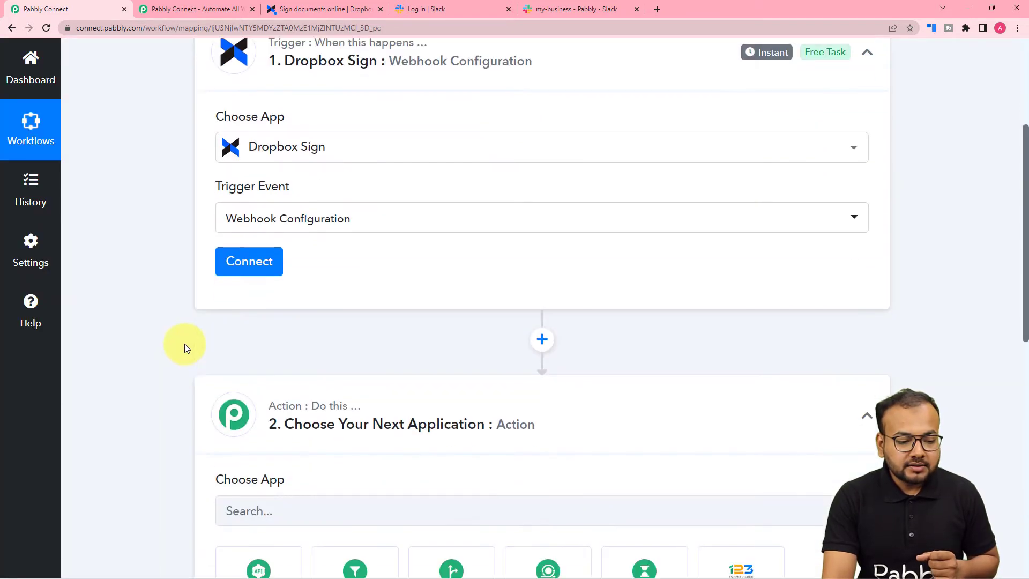
click(250, 272)
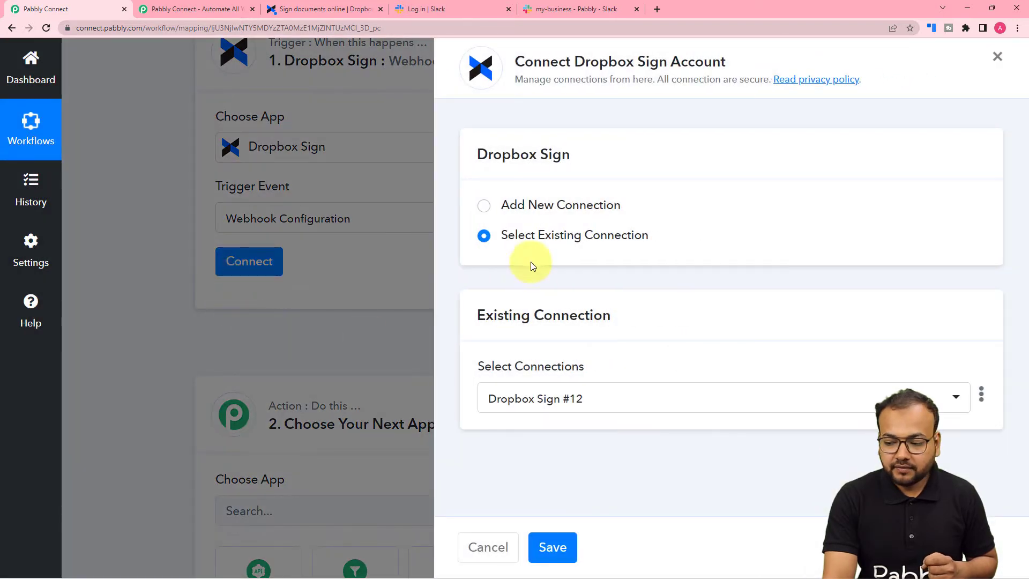
click(485, 206)
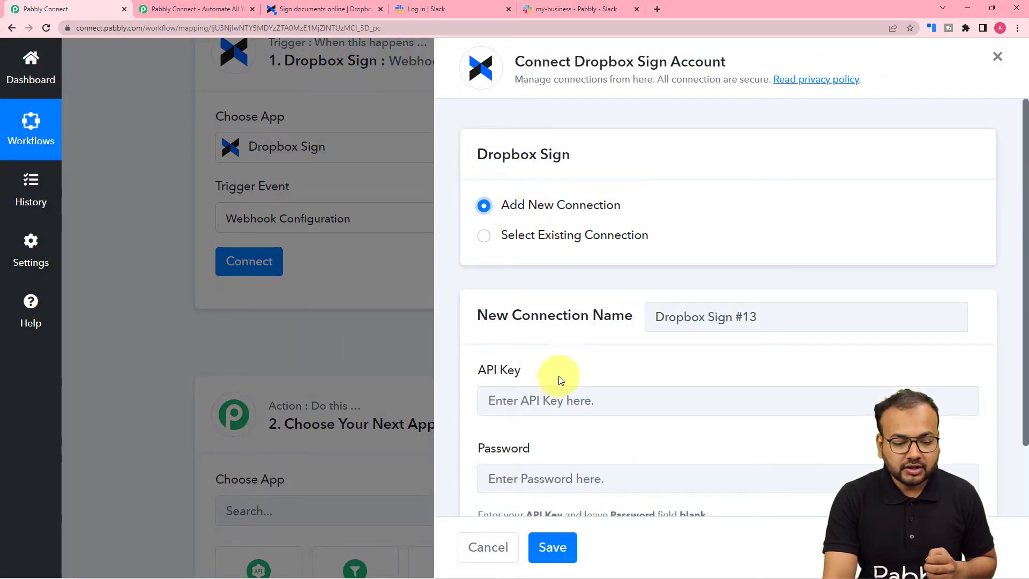
scroll(558, 381, down, 2)
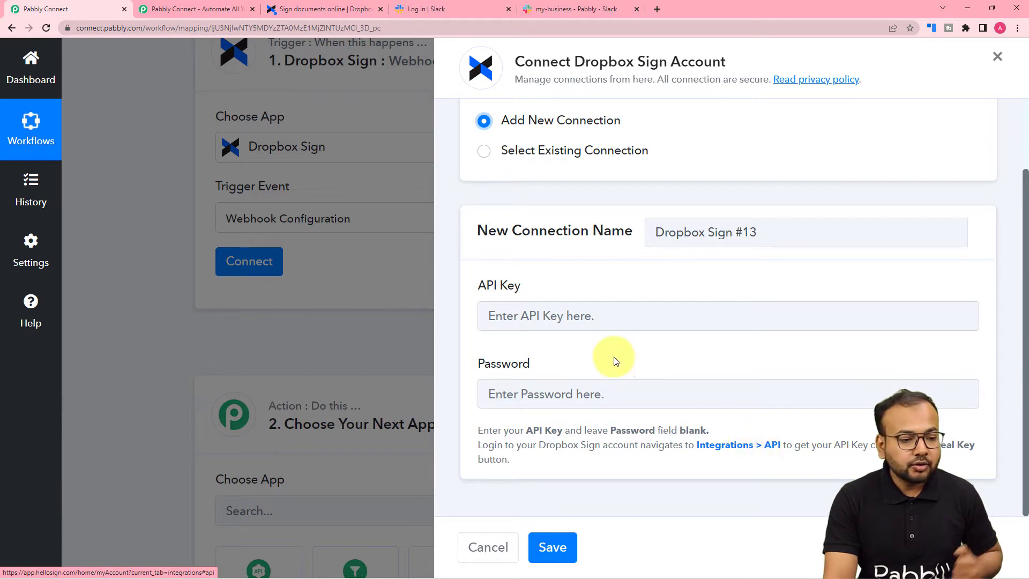
Switch to Dropbox Sign, stay logged in, and copy the primary API key from the account's API integration settings
click(313, 10)
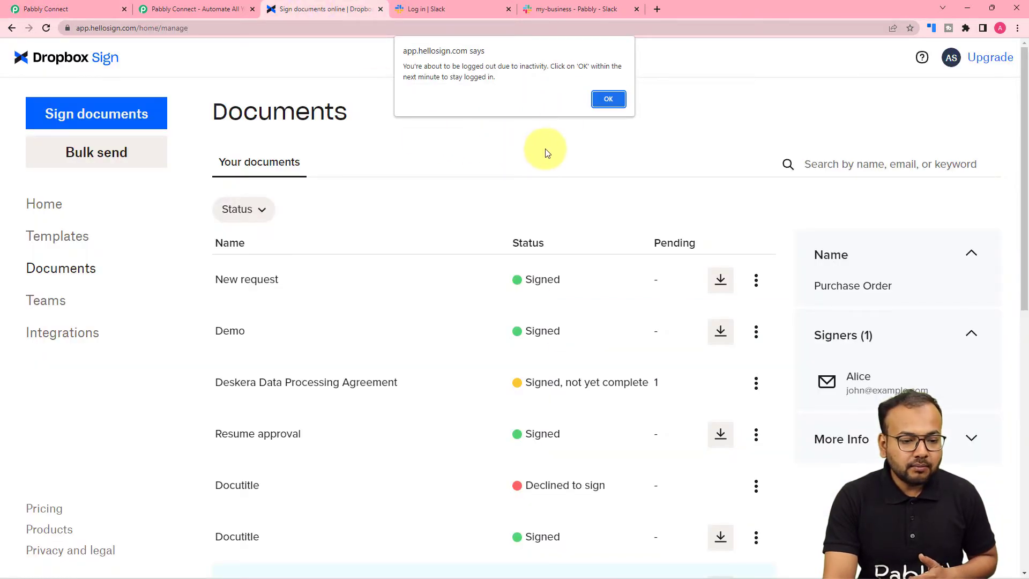
click(602, 97)
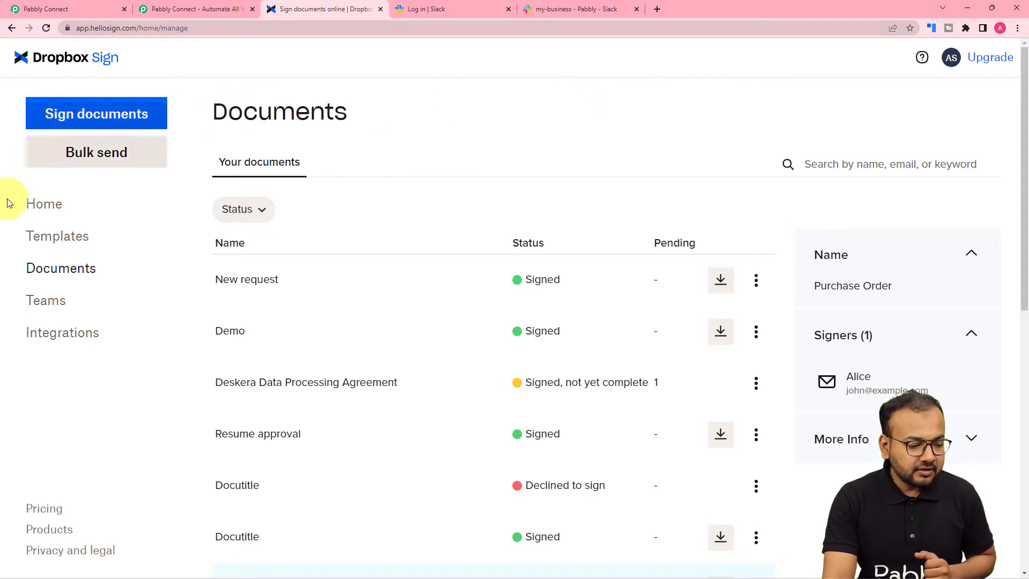
click(60, 337)
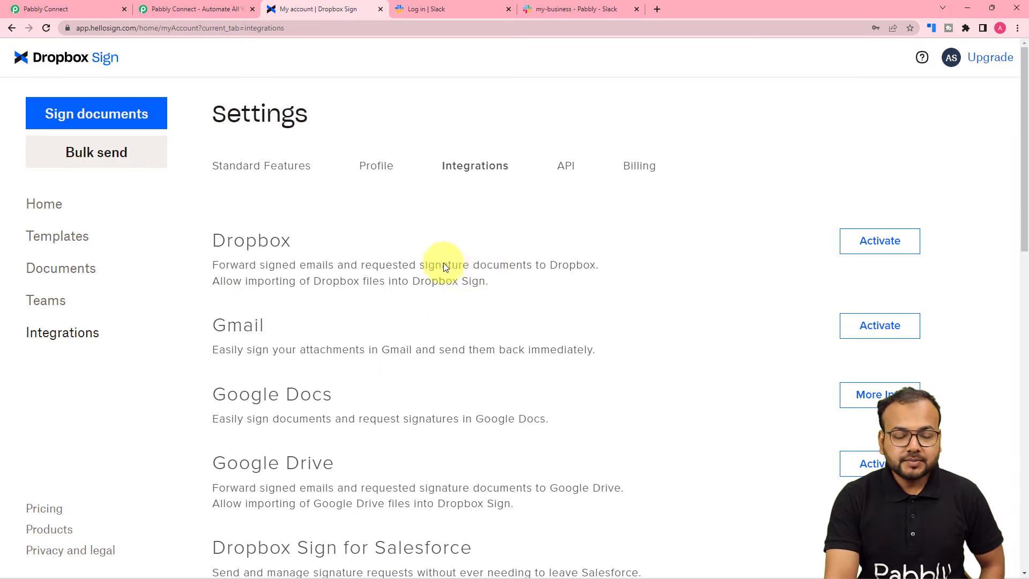
click(563, 166)
scroll(543, 249, down, 3)
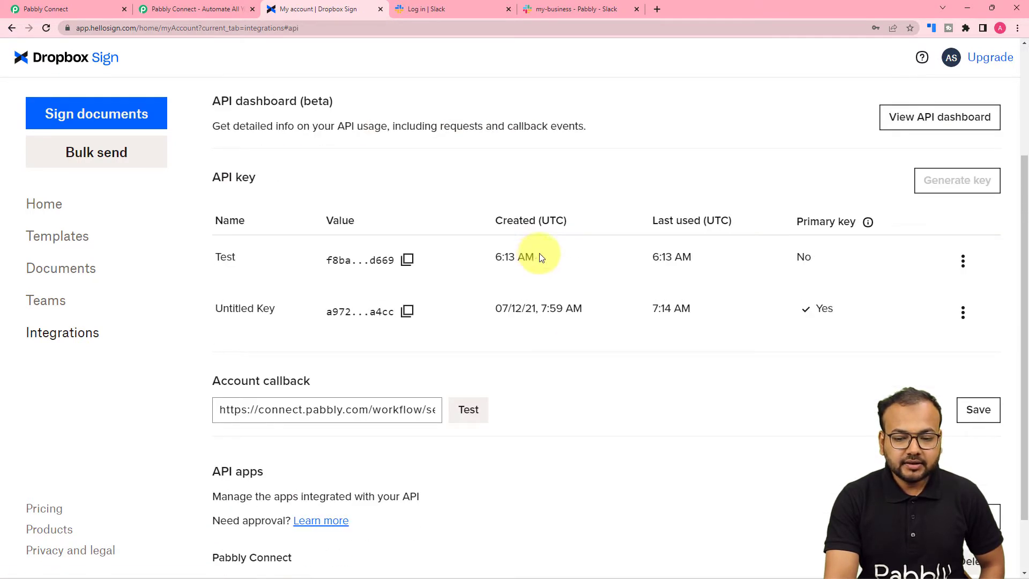
click(957, 183)
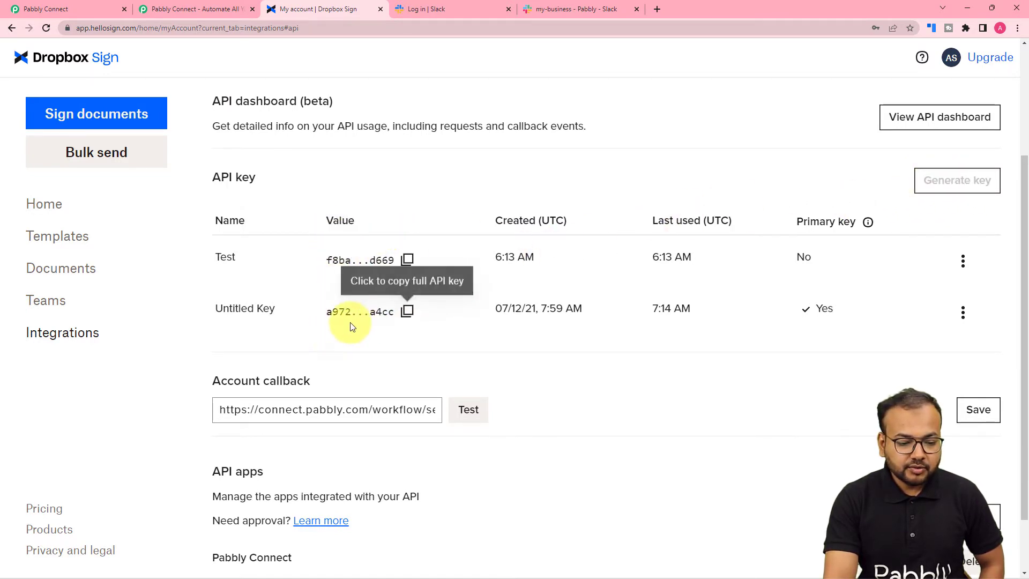
click(405, 313)
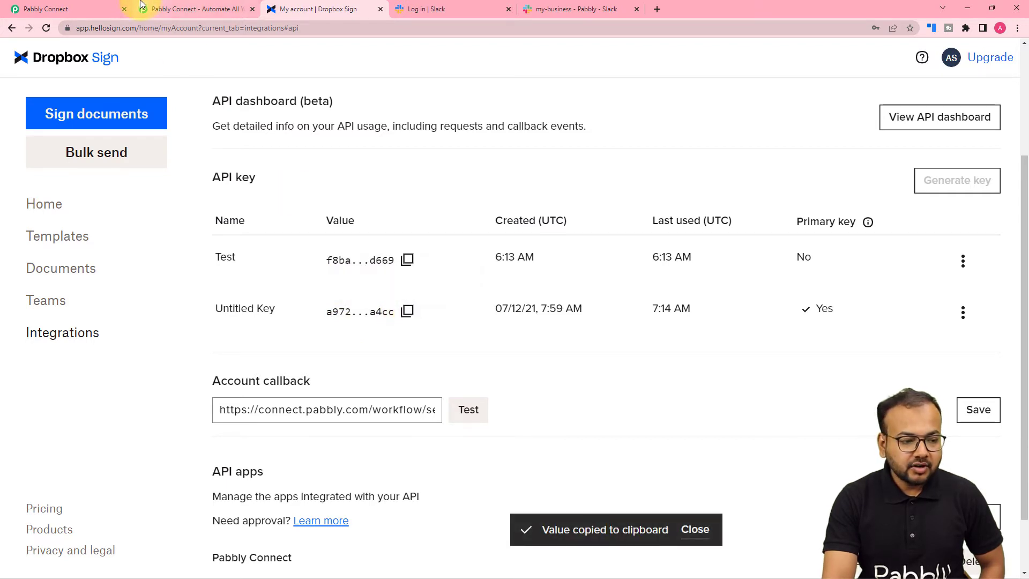
Back in Pabbly Connect, paste the API key into the new Dropbox Sign connection and save it with the password left blank
click(121, 13)
click(497, 317)
right_click(497, 317)
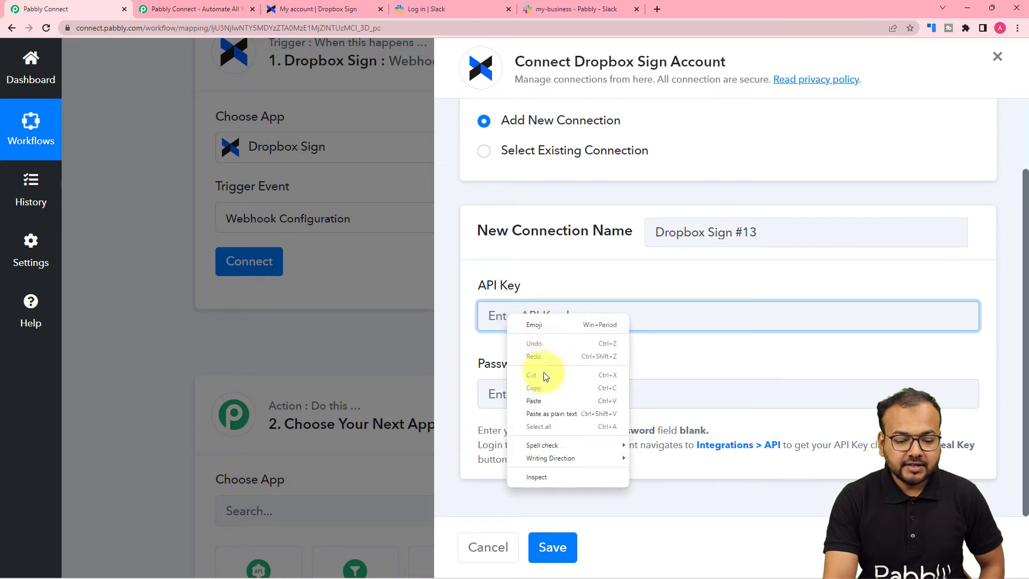
click(539, 400)
click(553, 547)
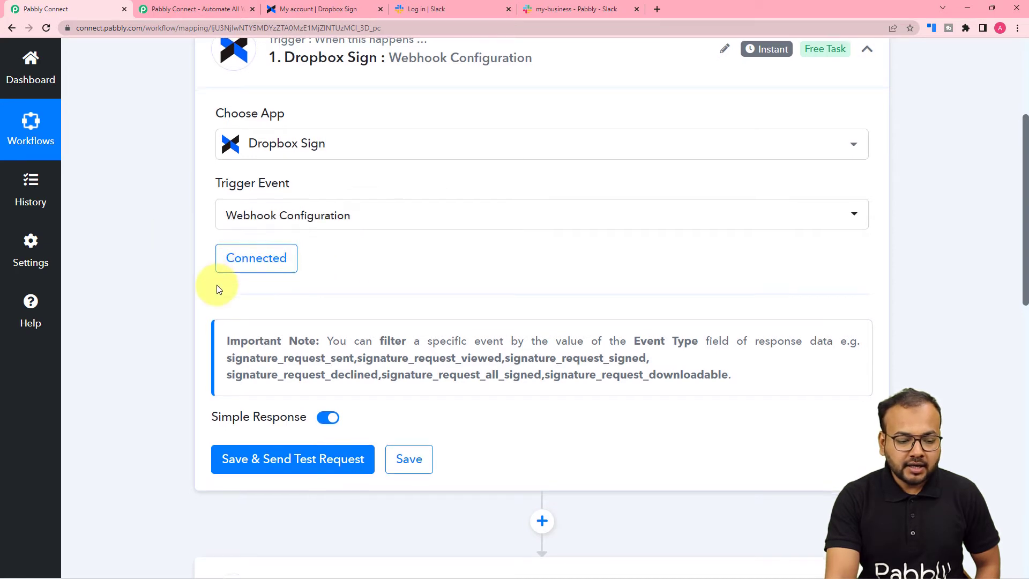
Switch to Dropbox Sign and, from an uploaded document, send a signature request titled "Request of Signature" with the message "Please sign this document."
scroll(219, 288, down, 2)
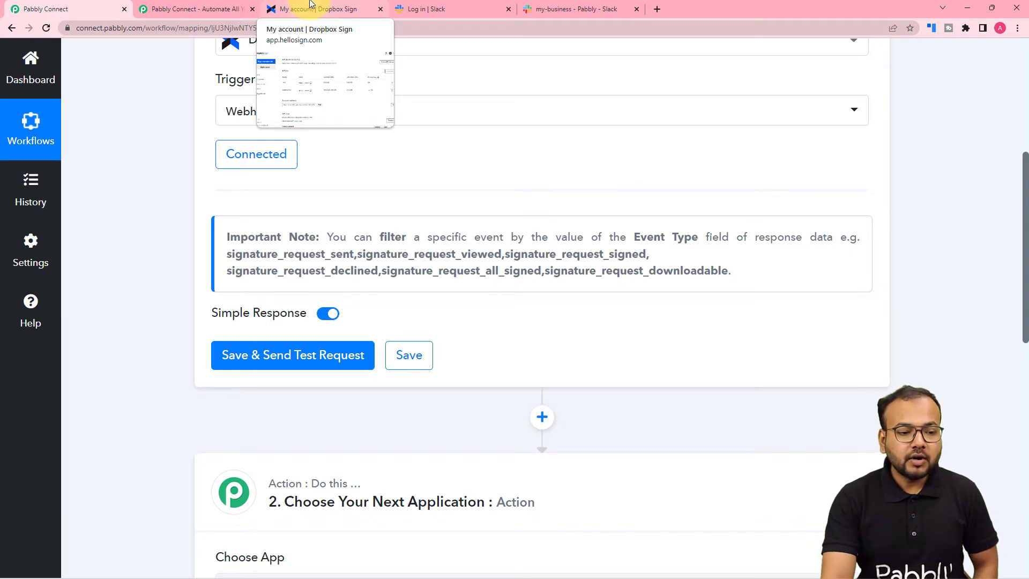
click(313, 10)
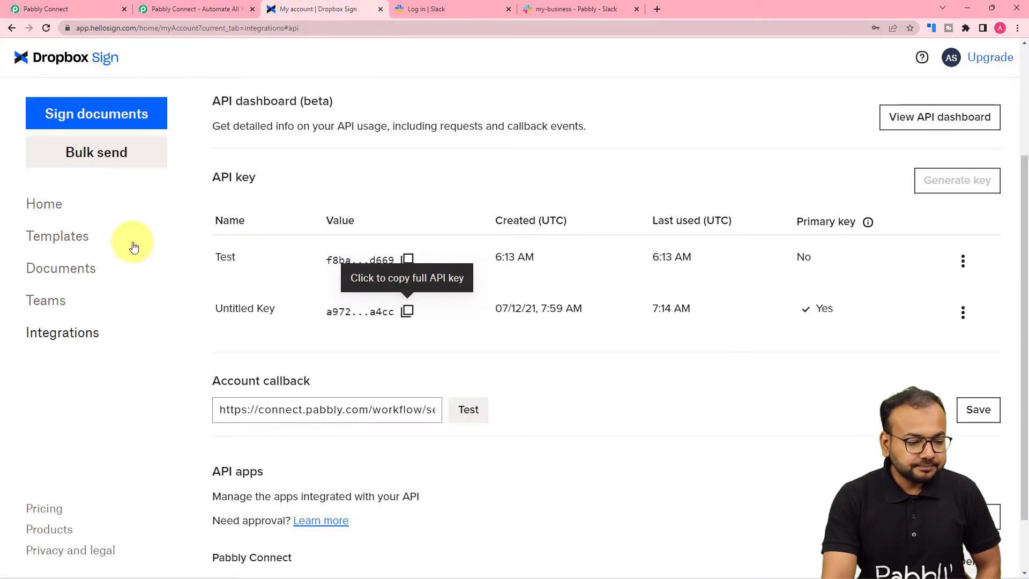
click(62, 268)
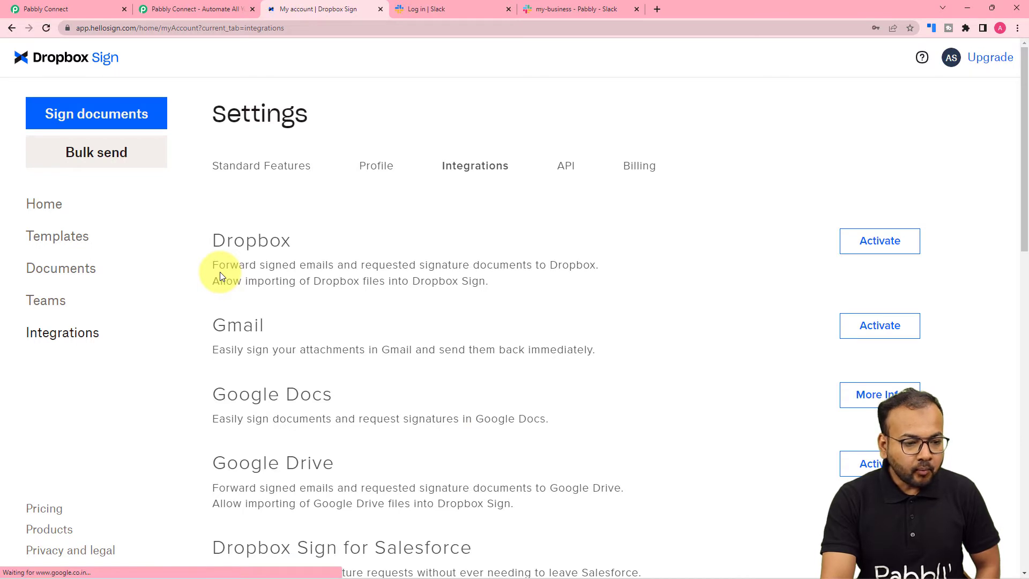
click(57, 207)
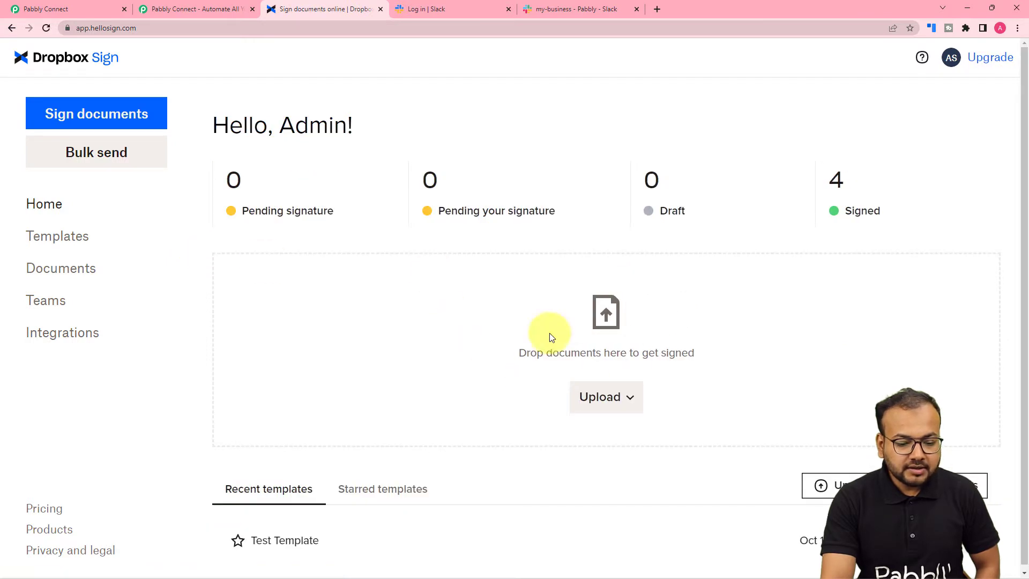
click(611, 399)
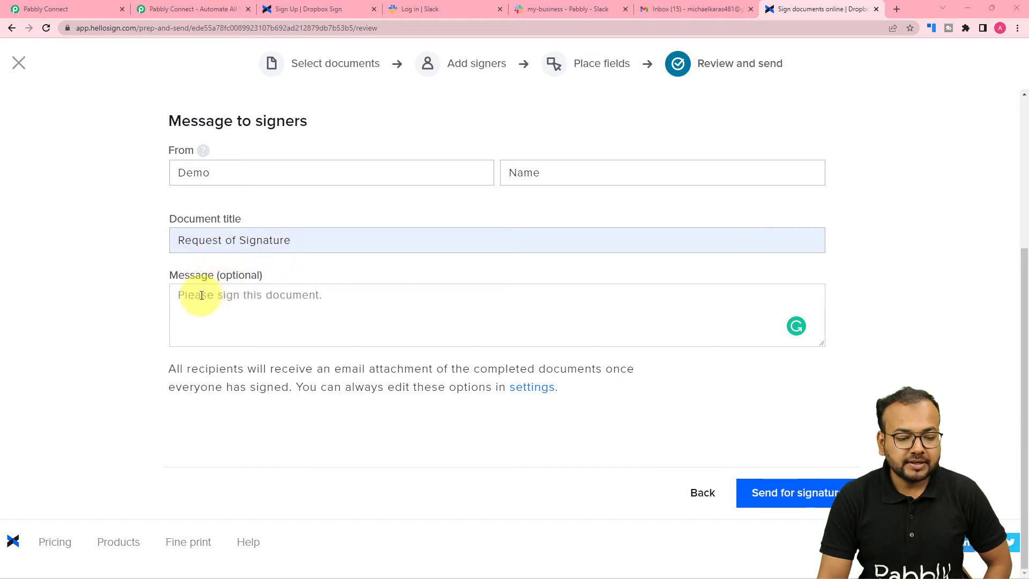
click(814, 505)
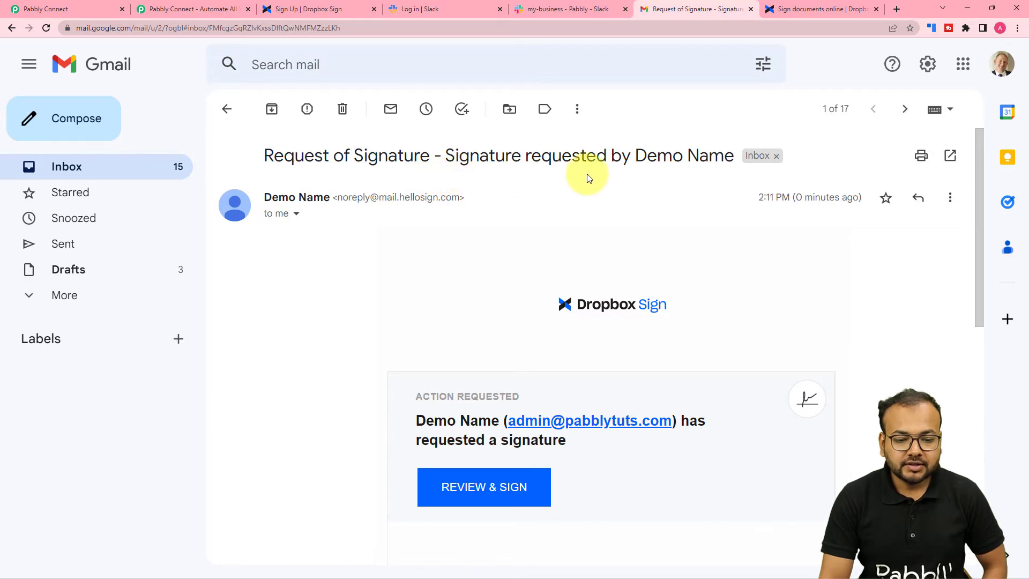
Open the document for review and signing from the received signature request email in Gmail
scroll(551, 247, down, 3)
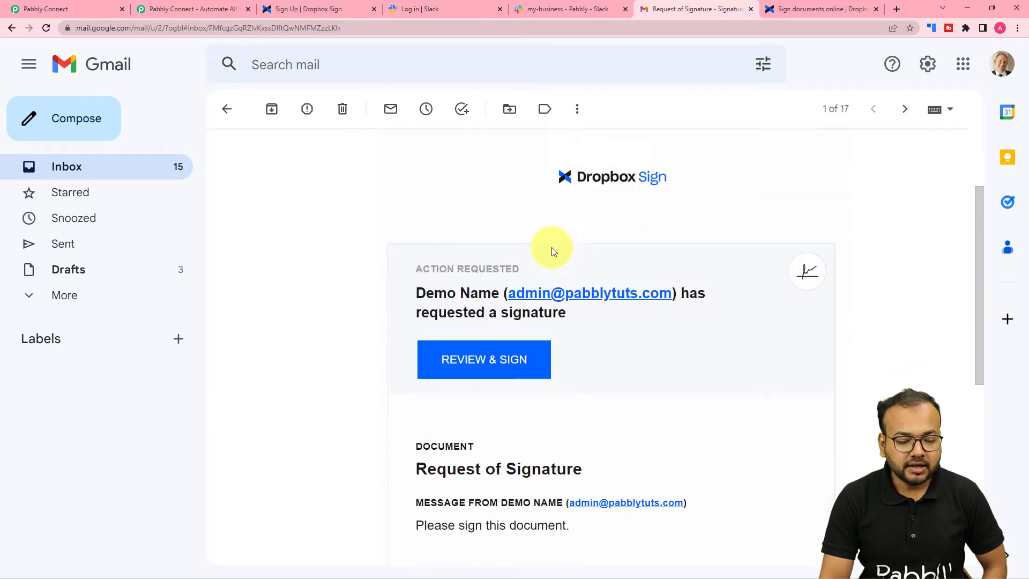
click(466, 338)
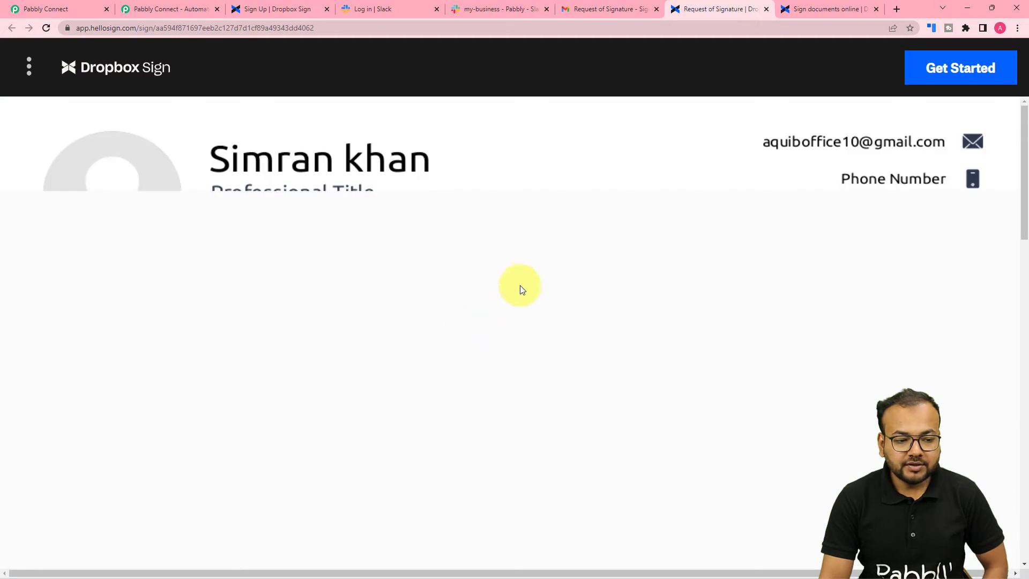
scroll(552, 250, down, 7)
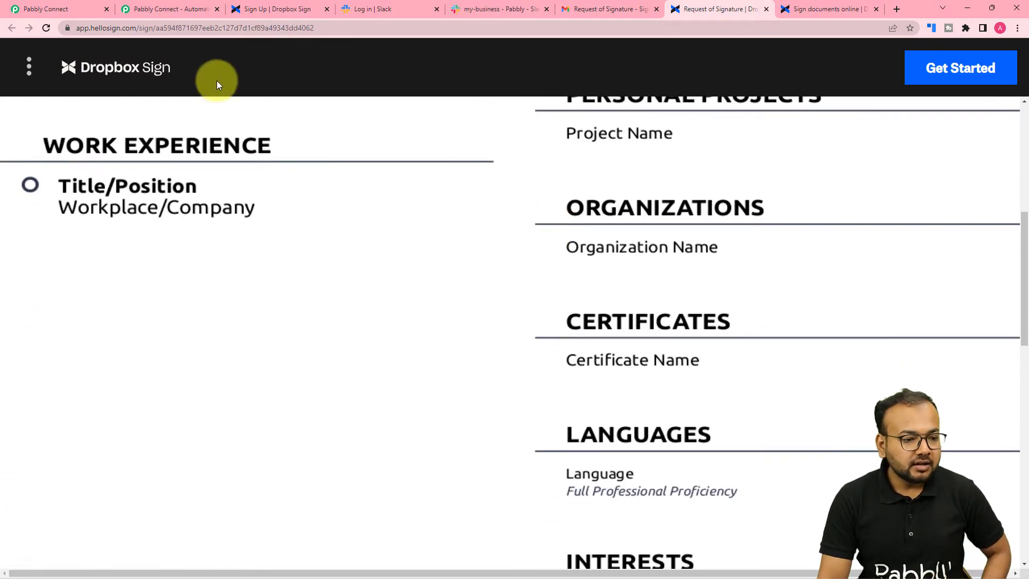
Switch to Pabbly Connect, save the Dropbox Sign trigger and send a test request to start capturing the webhook response
click(81, 9)
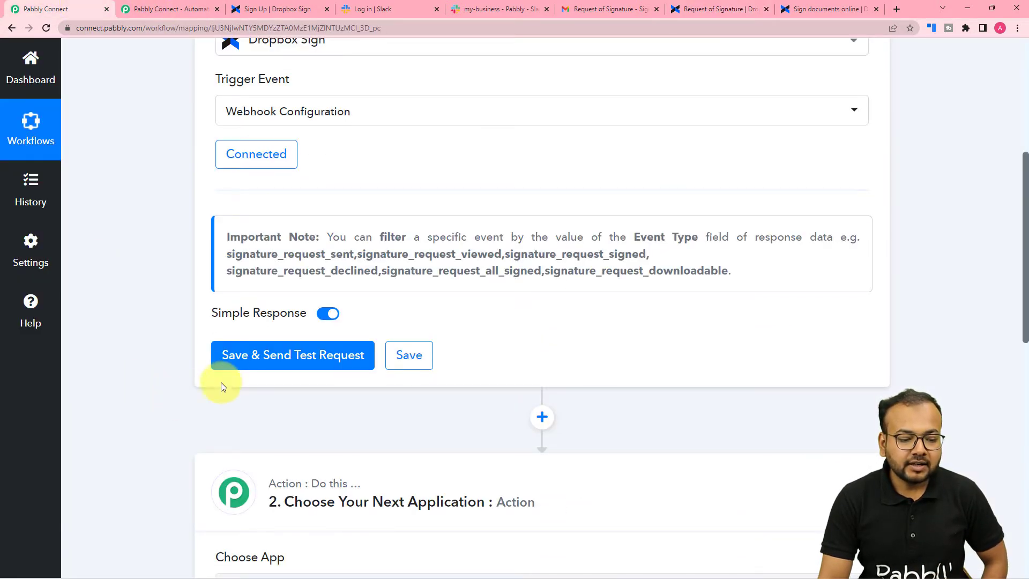
click(231, 362)
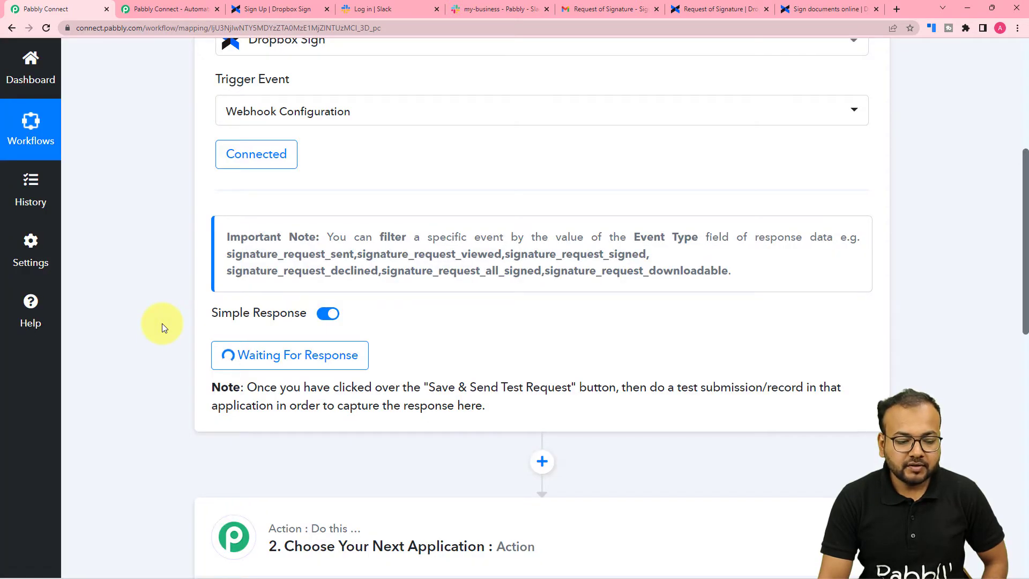
scroll(162, 323, down, 3)
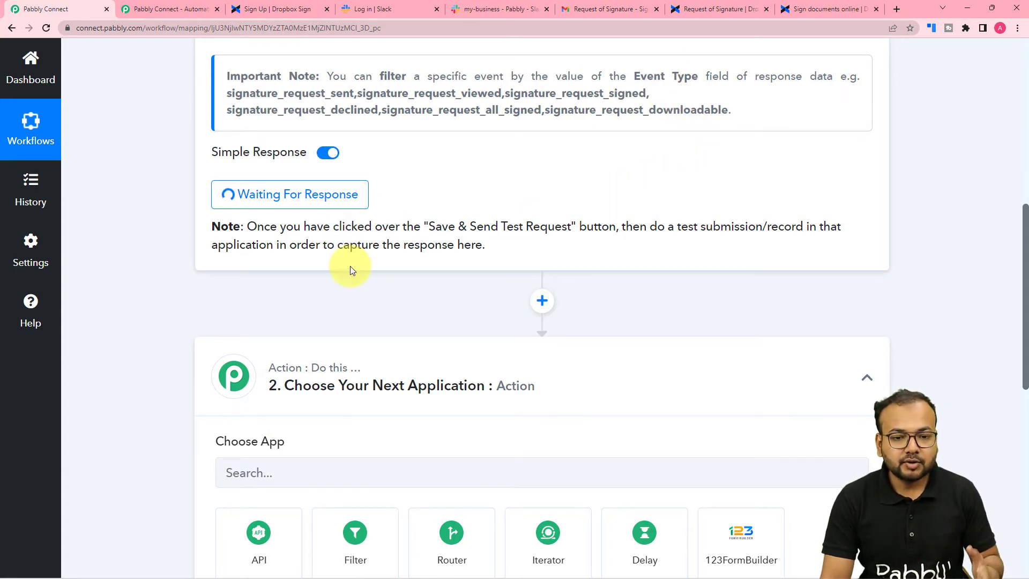
Return to the Dropbox Sign document and insert a hand-drawn signature into the required field below the Interests section
click(697, 11)
scroll(482, 209, down, 8)
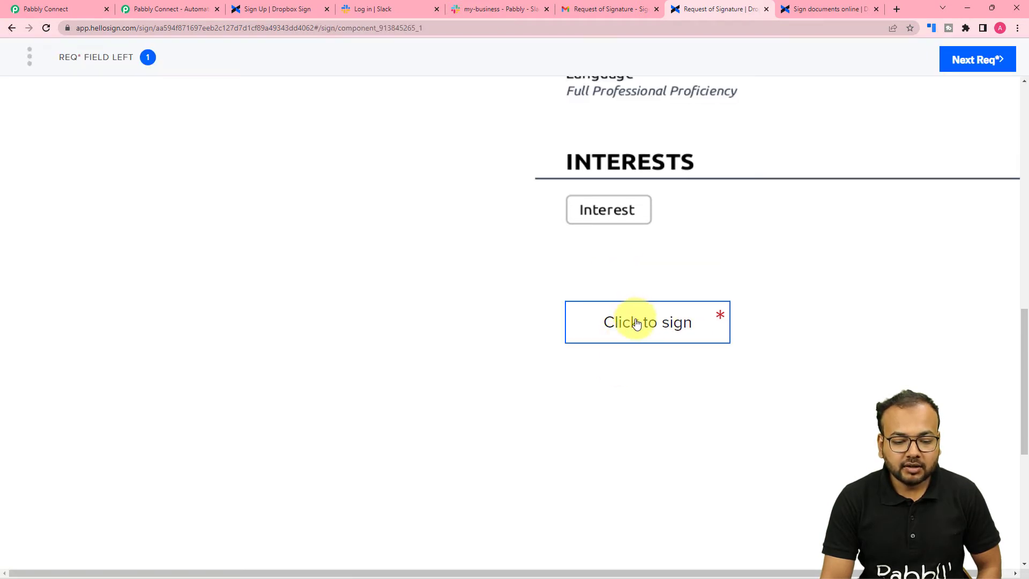
click(637, 327)
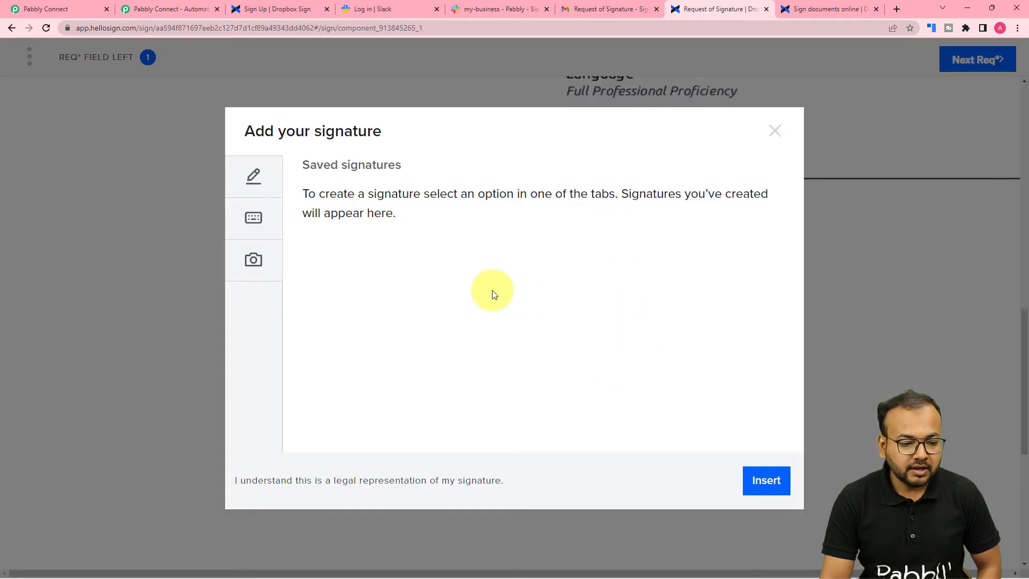
click(257, 179)
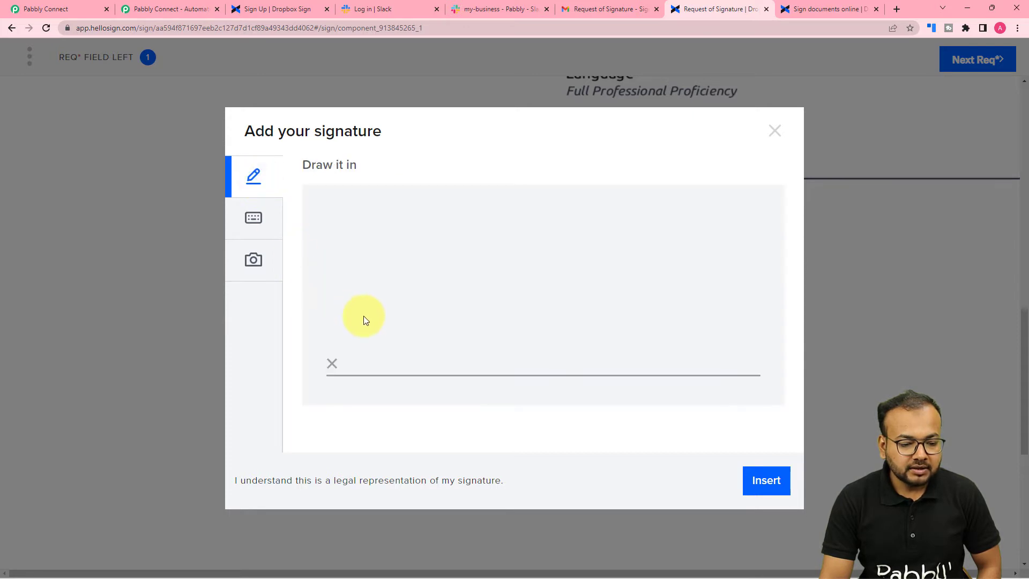
mouse_move(364, 339)
mouse_down()
mouse_move(432, 255)
mouse_move(371, 310)
mouse_move(472, 296)
mouse_up()
mouse_move(494, 262)
mouse_down()
mouse_move(466, 296)
mouse_move(518, 332)
mouse_up()
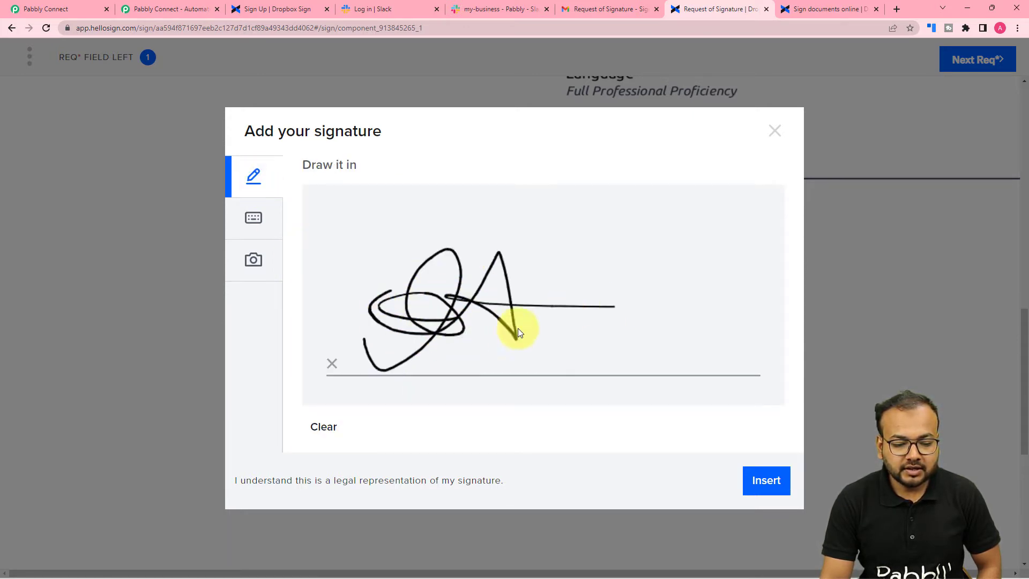
click(750, 470)
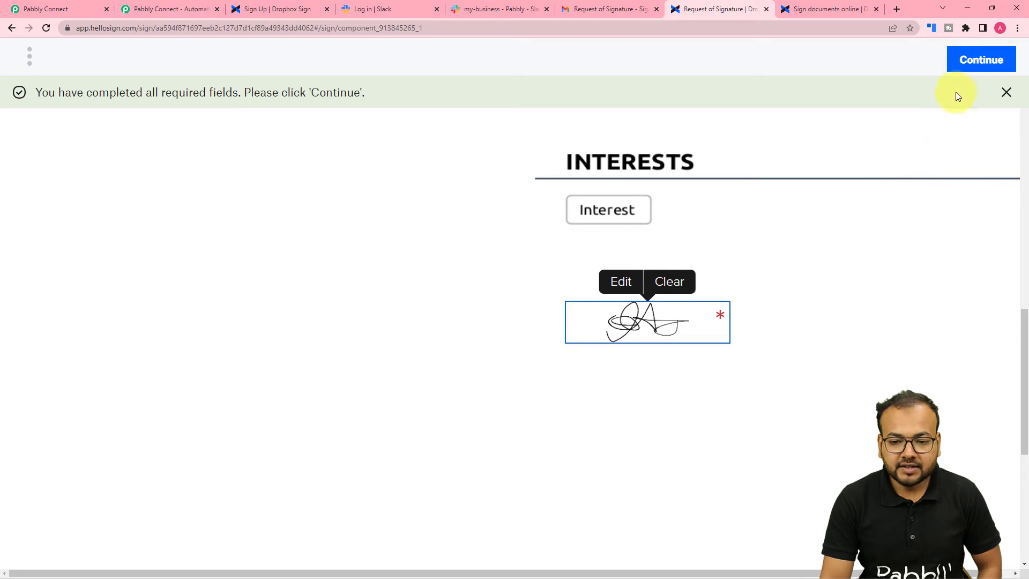
Continue with the signed document and agree to the legal terms to submit it
click(960, 66)
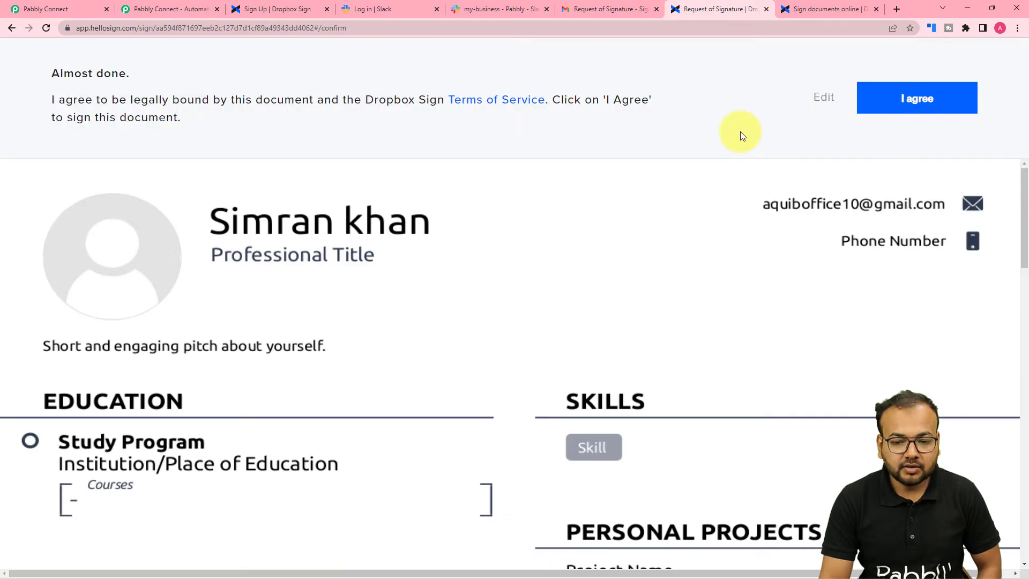
click(915, 99)
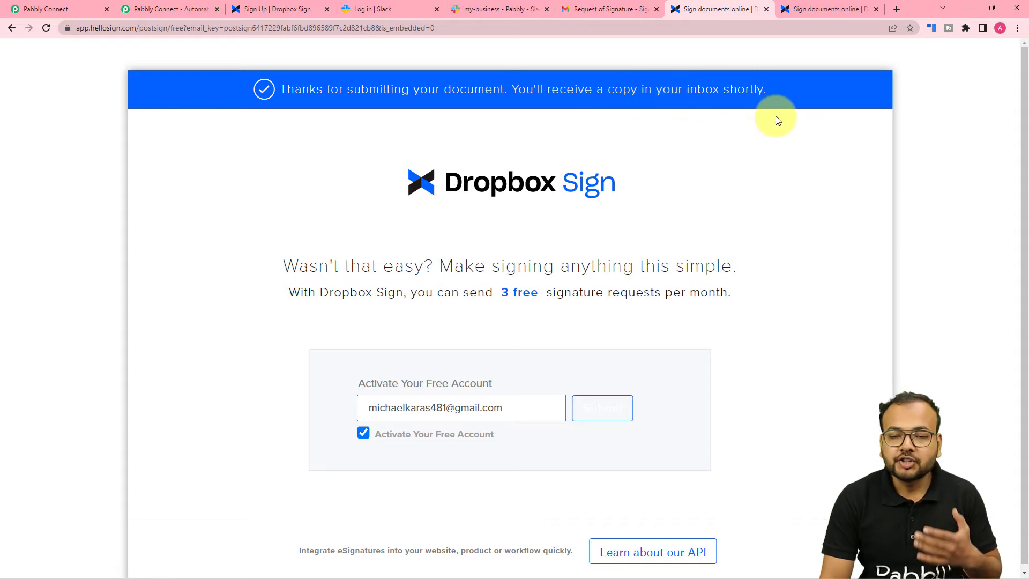
scroll(780, 235, down, 1)
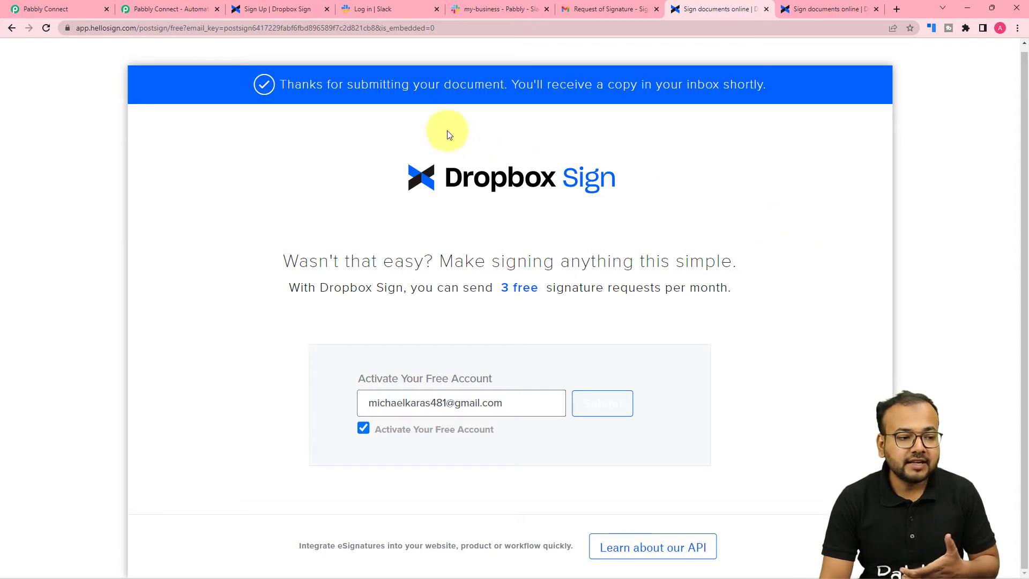
Switch to Pabbly Connect and examine the captured webhook response, including the request title, status code, signer details, message and event fields
click(56, 12)
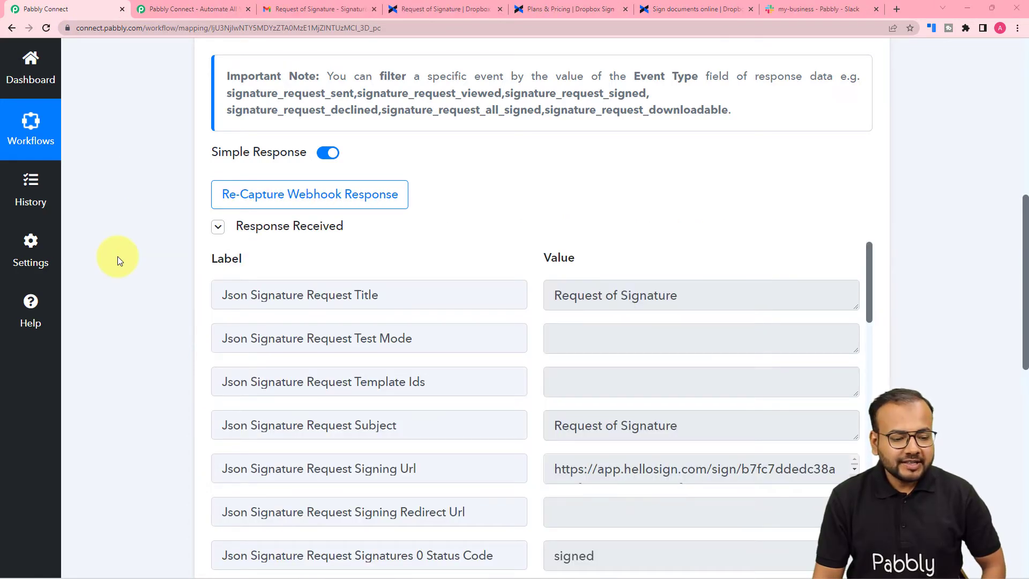
scroll(118, 256, down, 1)
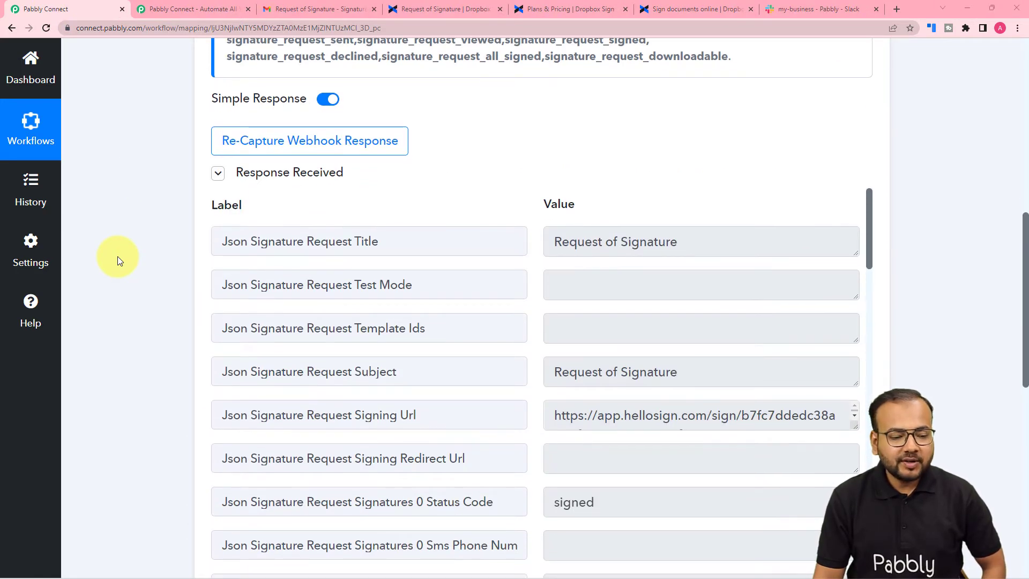
scroll(119, 260, down, 2)
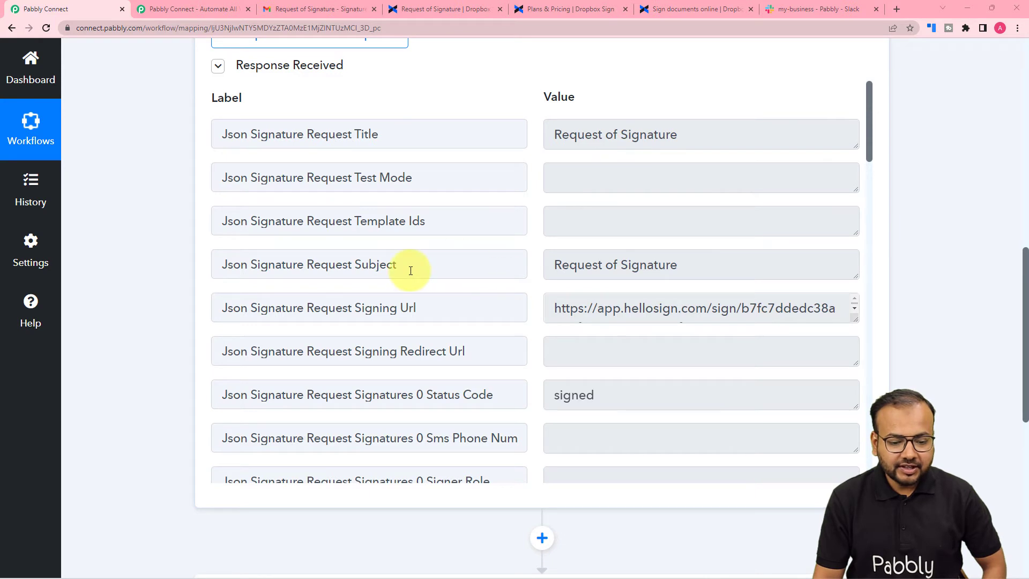
scroll(448, 296, down, 1)
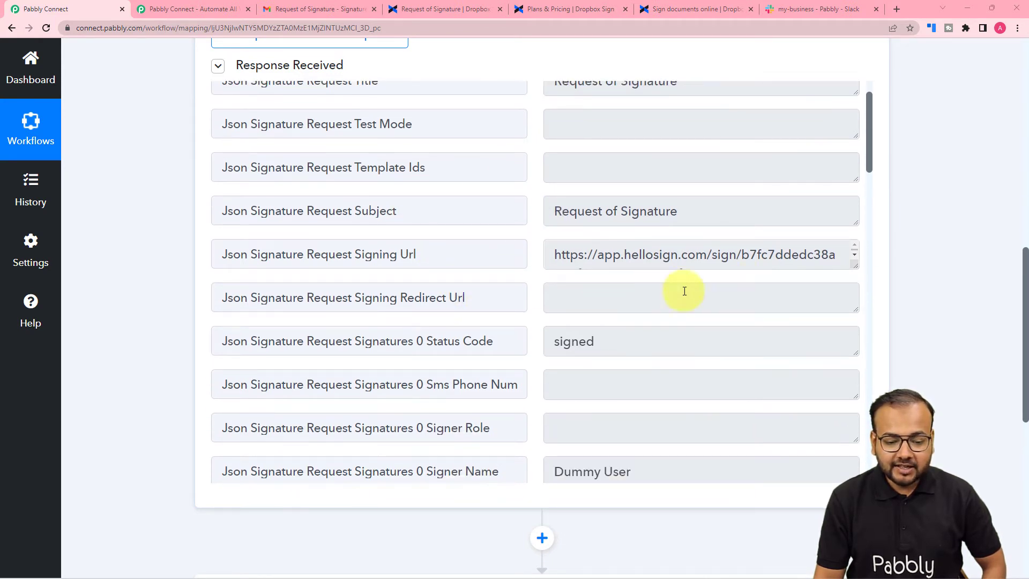
scroll(433, 310, down, 1)
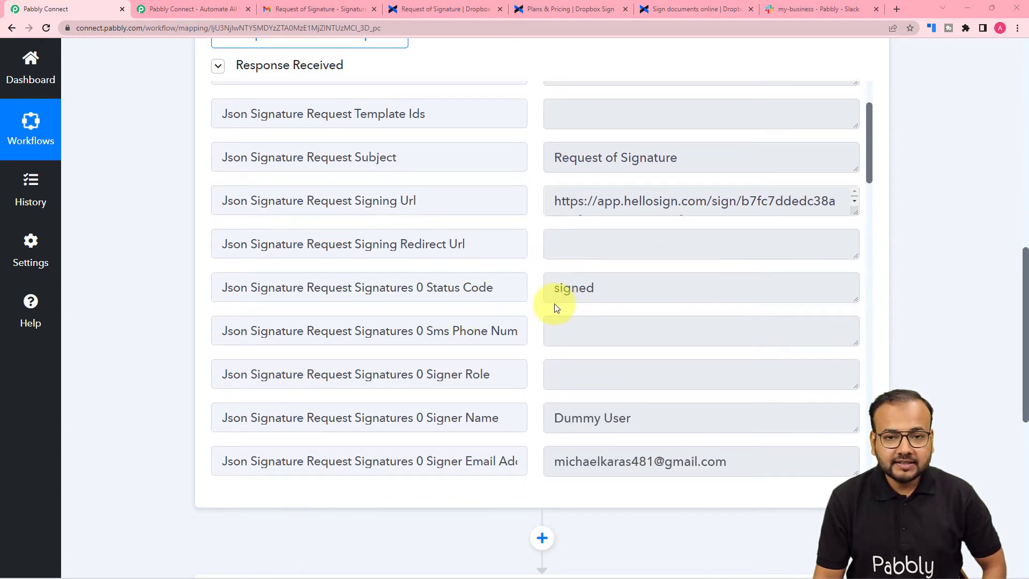
scroll(483, 314, down, 2)
scroll(483, 313, down, 1)
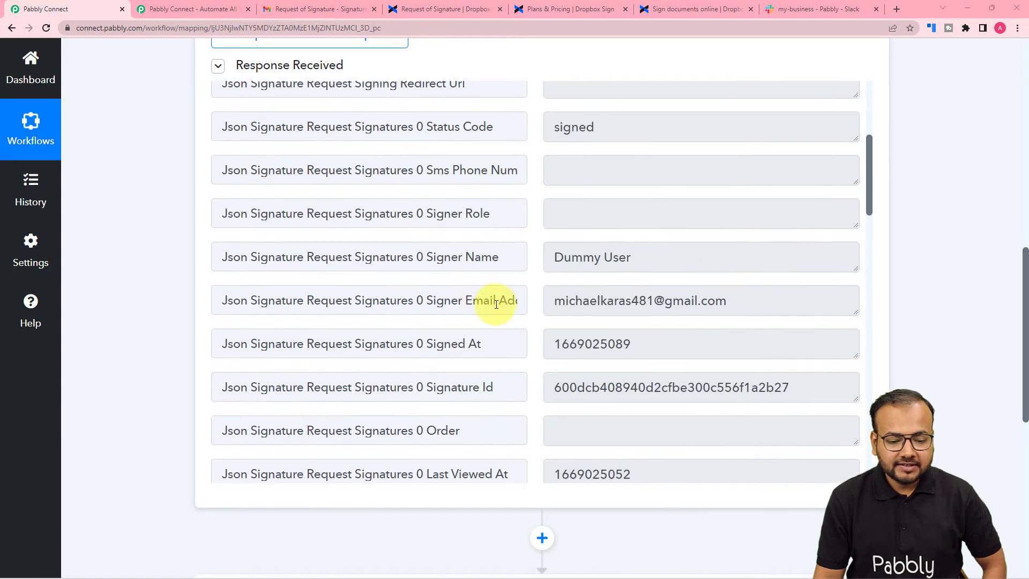
scroll(452, 320, down, 5)
scroll(452, 319, down, 8)
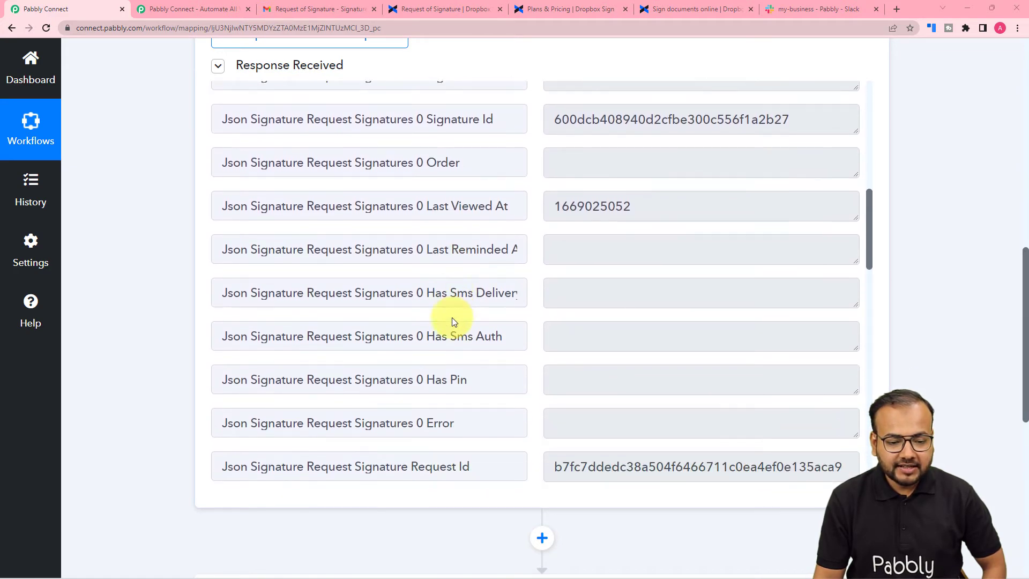
scroll(452, 318, down, 7)
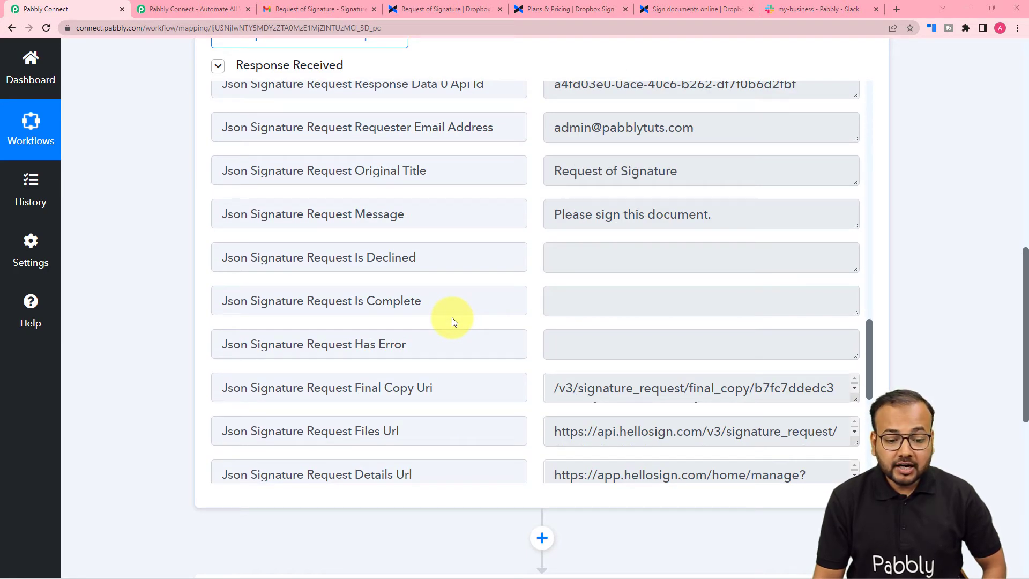
scroll(452, 321, down, 5)
scroll(452, 317, down, 6)
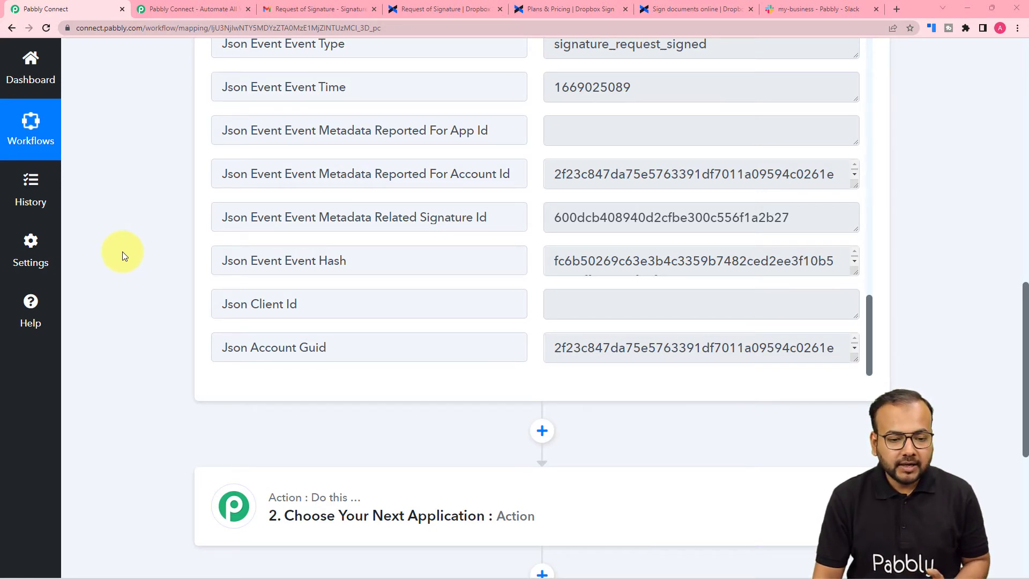
Review the trigger's note on filtering by Event Type and compare it with the event fields in the captured response
scroll(122, 251, up, 10)
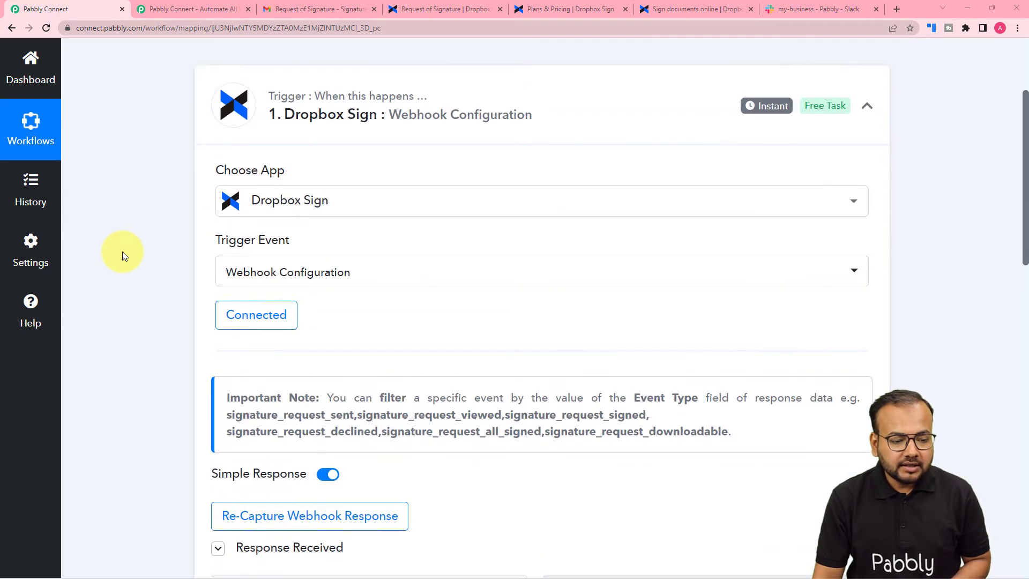
scroll(122, 252, down, 1)
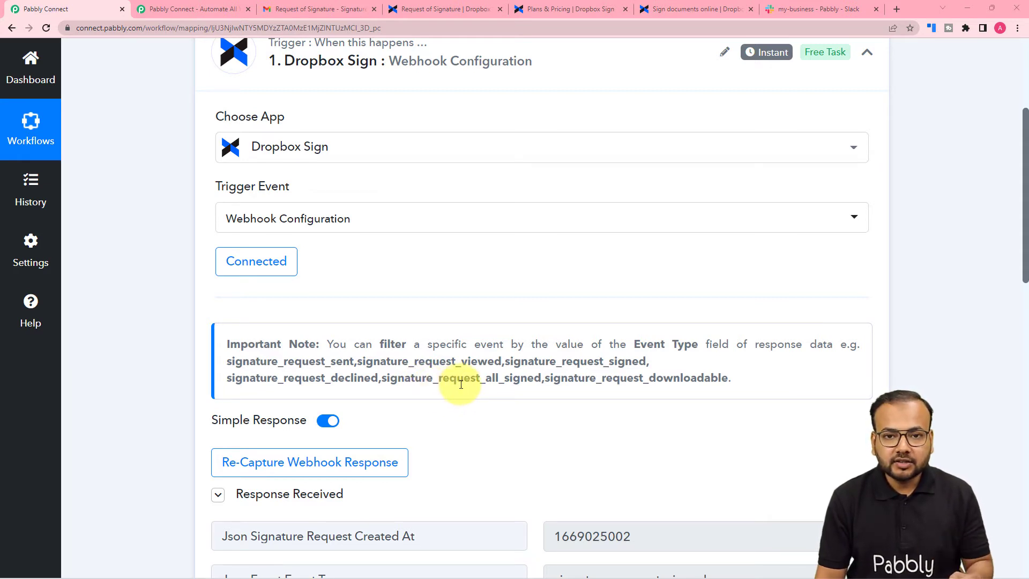
scroll(174, 369, down, 2)
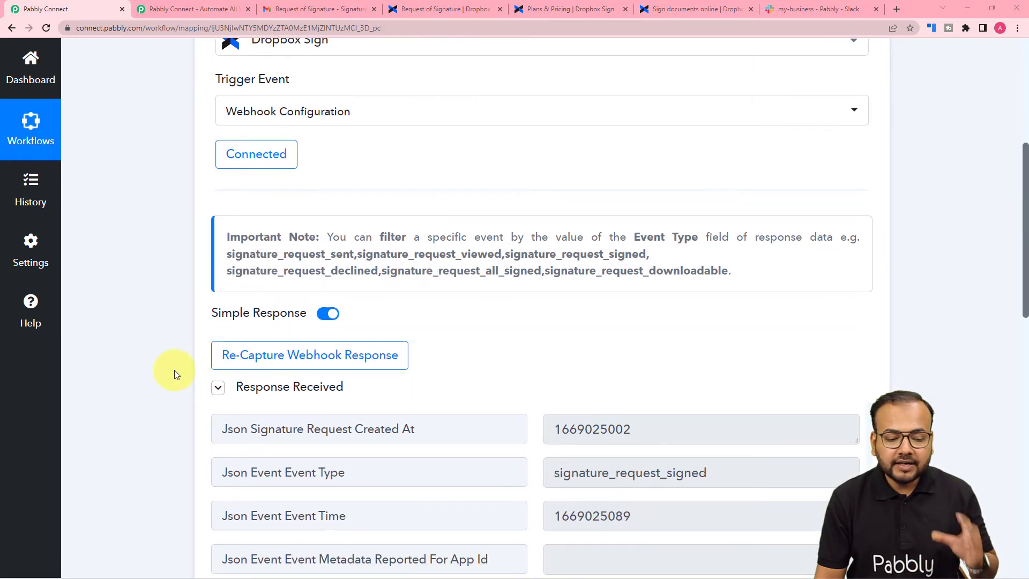
scroll(175, 370, down, 7)
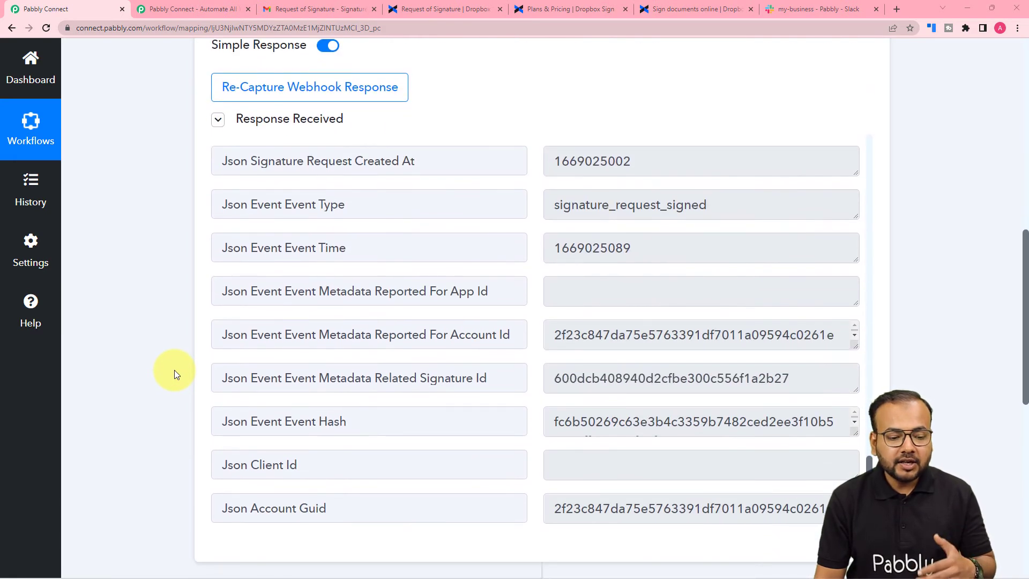
scroll(175, 370, down, 2)
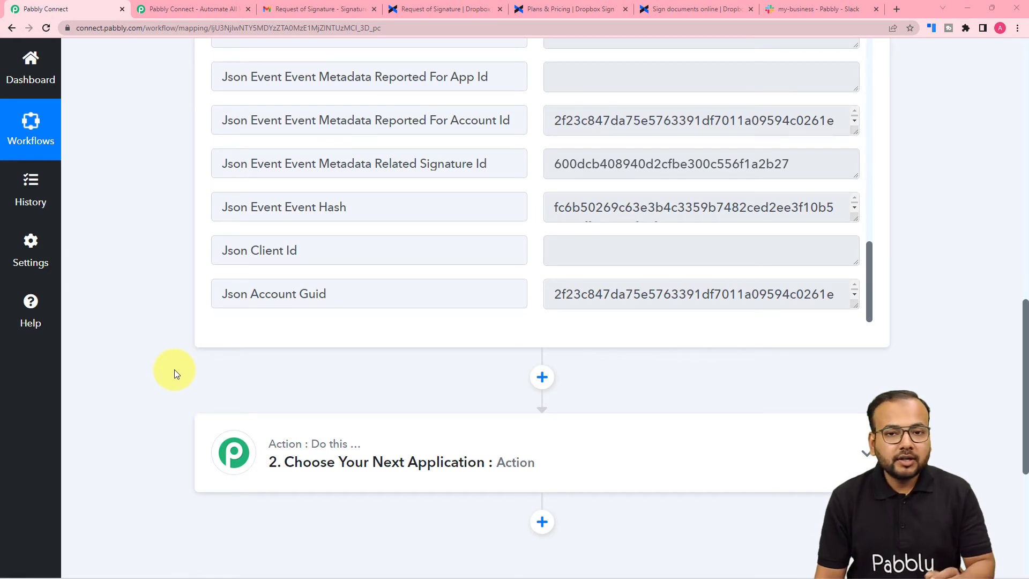
scroll(175, 373, down, 1)
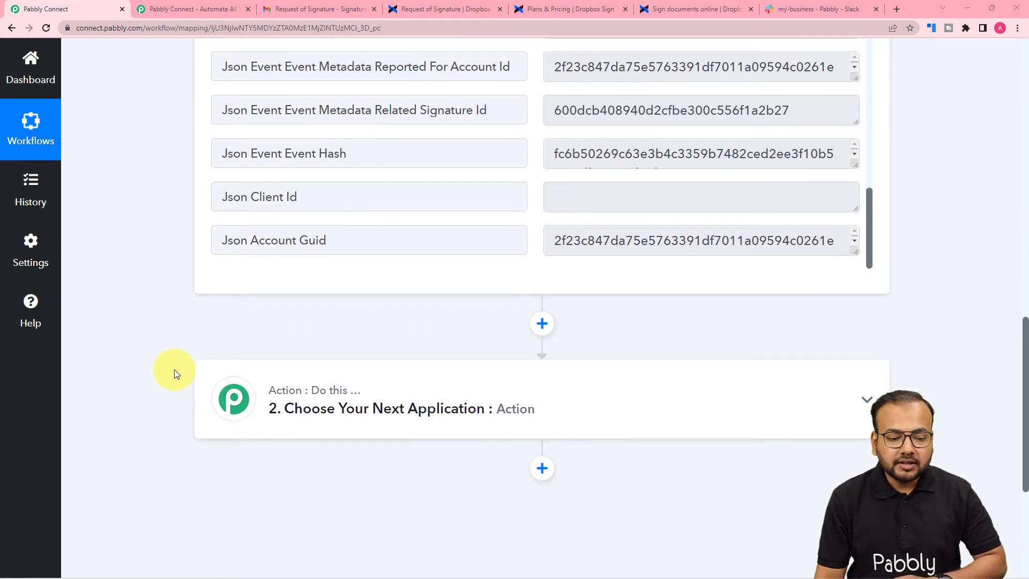
Choose Filter by Pabbly as the workflow's second step, after the Dropbox Sign trigger
scroll(175, 374, down, 2)
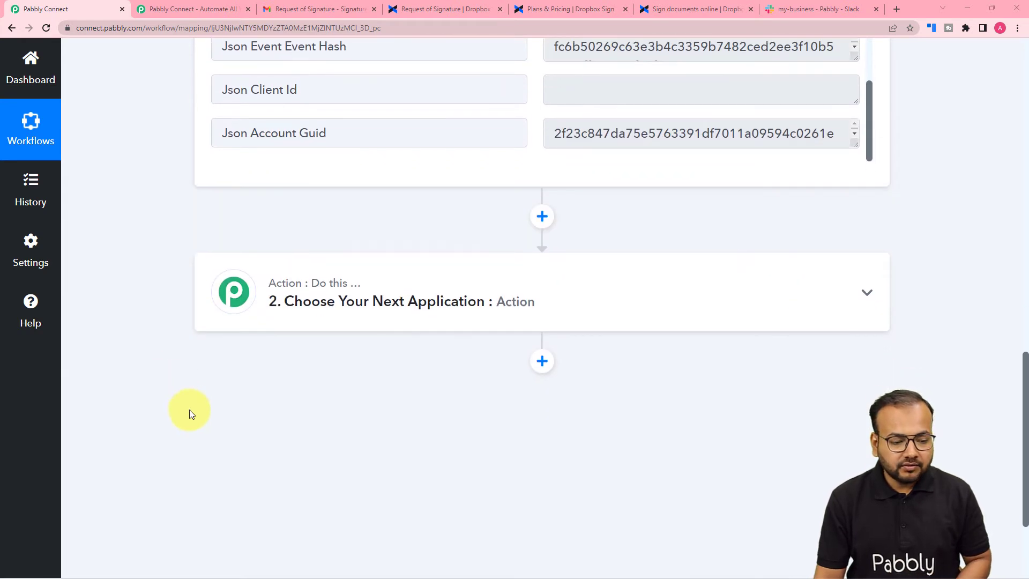
click(383, 325)
scroll(383, 325, down, 2)
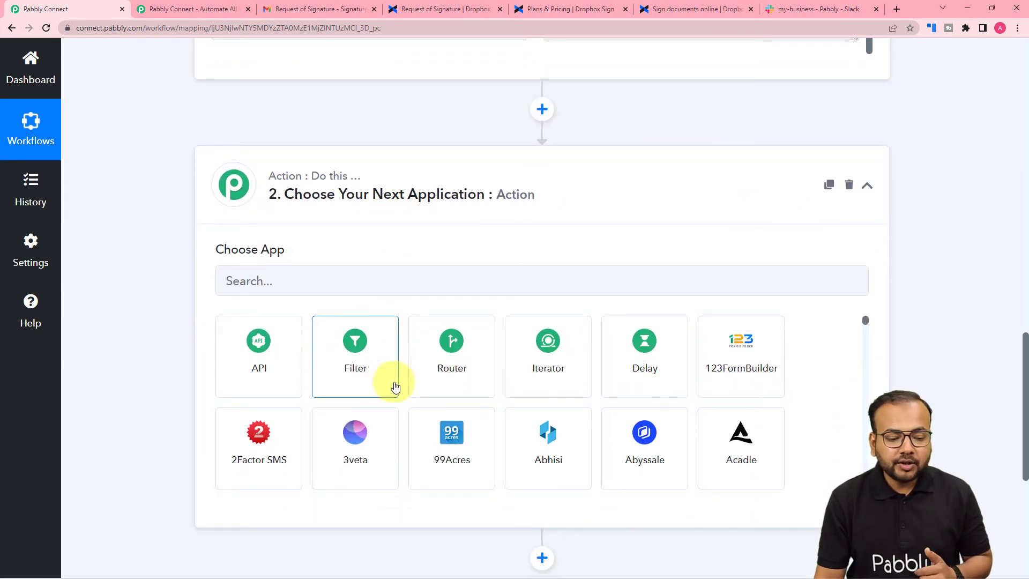
click(347, 383)
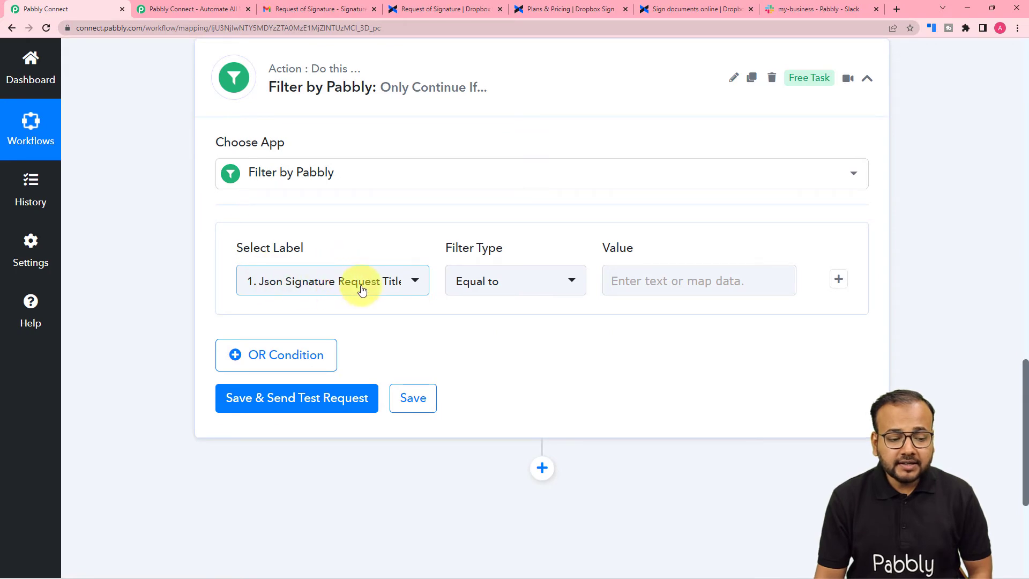
Set the filter condition's label to Json Event Event Type from the Dropbox Sign webhook data, with the filter type Equal to
scroll(394, 348, up, 2)
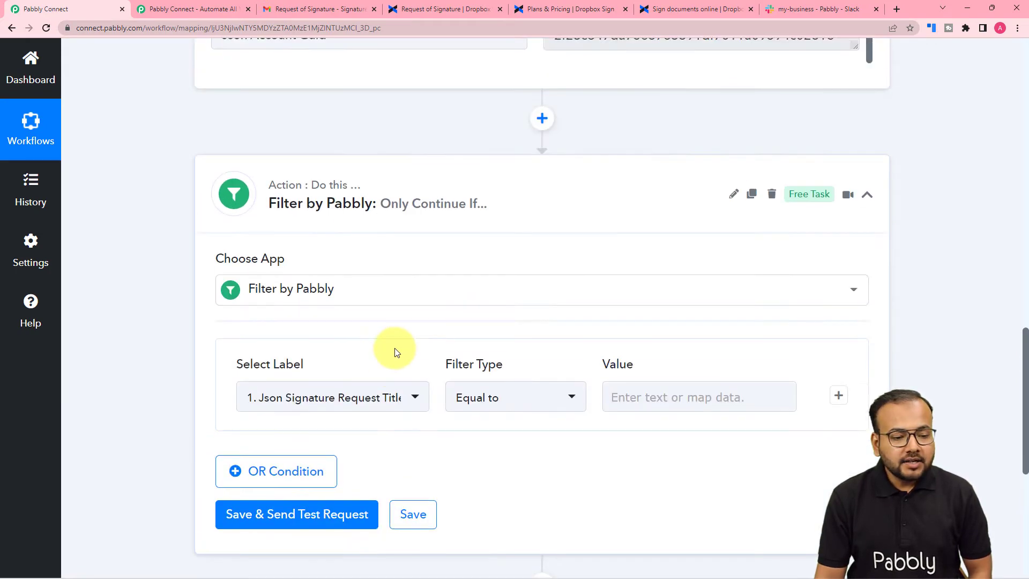
scroll(394, 348, up, 9)
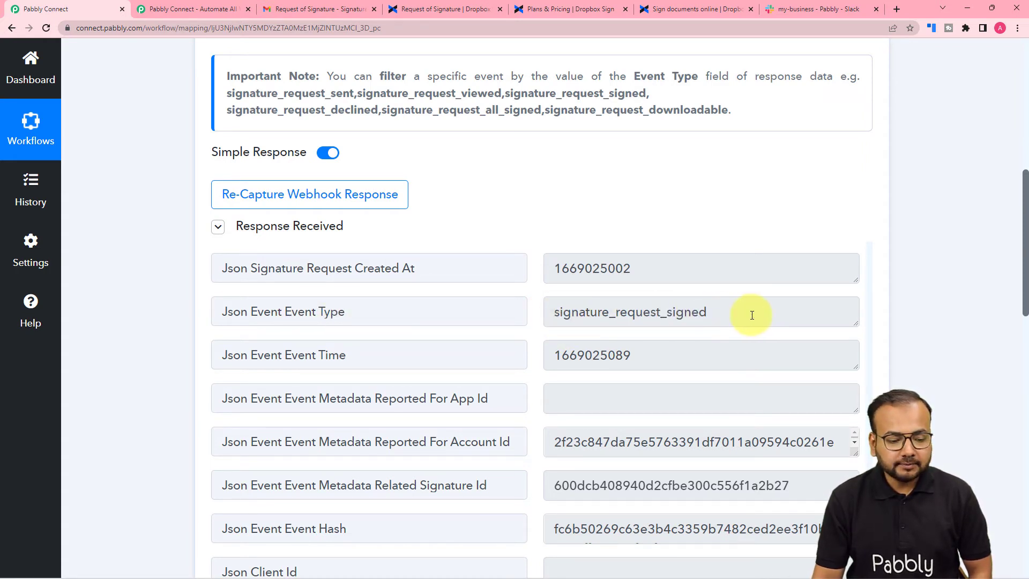
scroll(151, 326, down, 11)
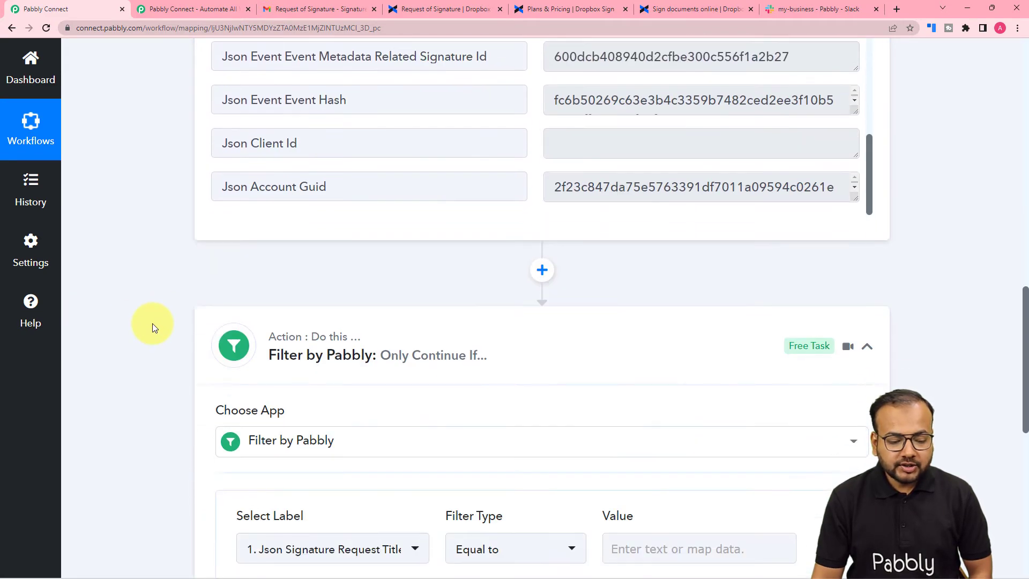
scroll(151, 326, down, 2)
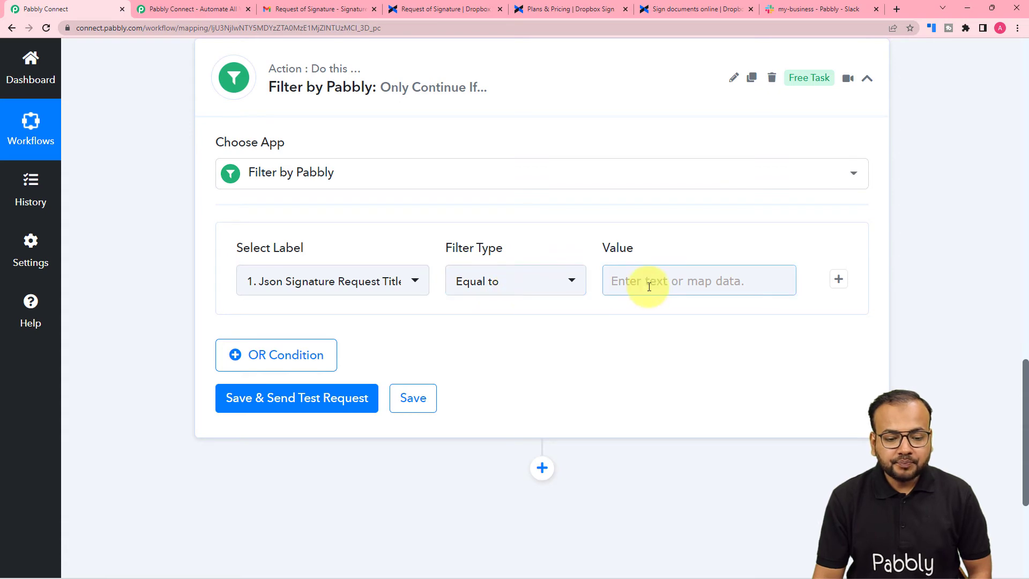
scroll(674, 287, up, 10)
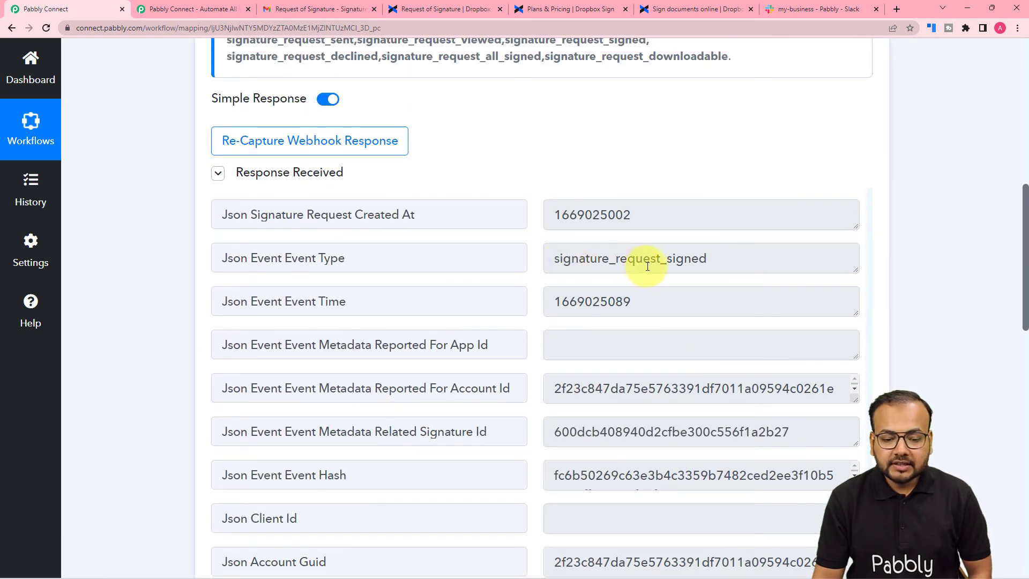
scroll(168, 340, down, 10)
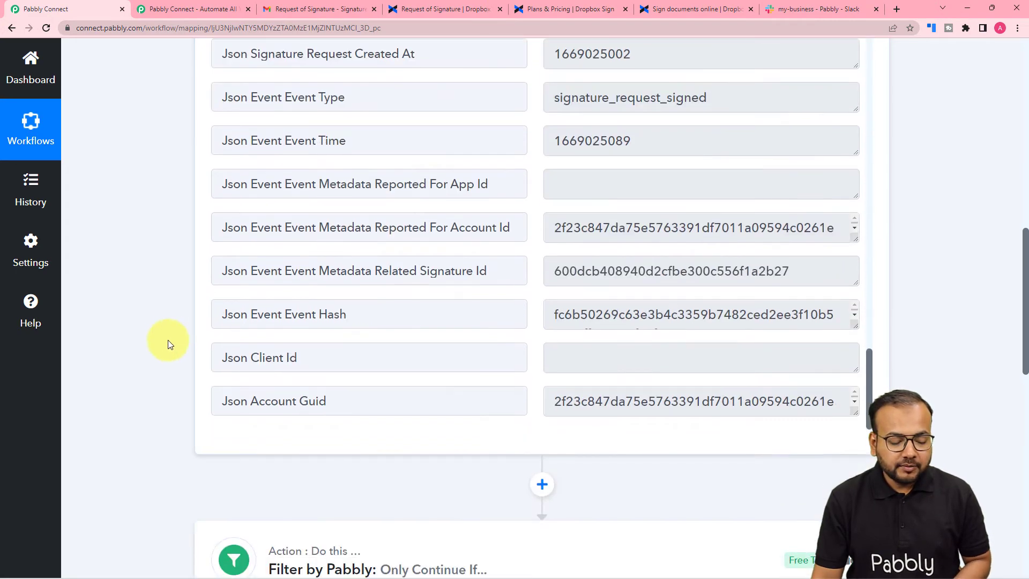
click(329, 179)
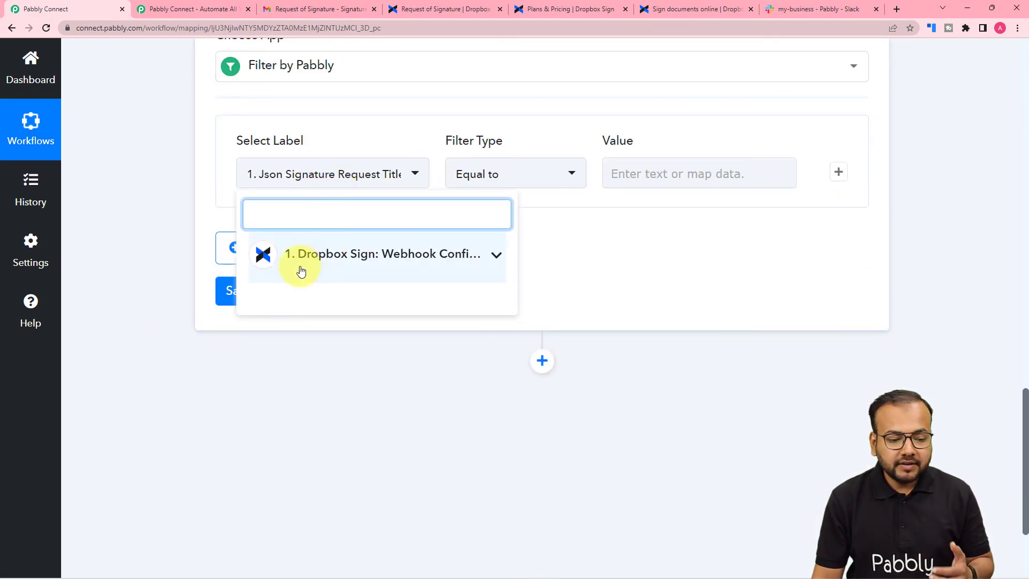
click(340, 275)
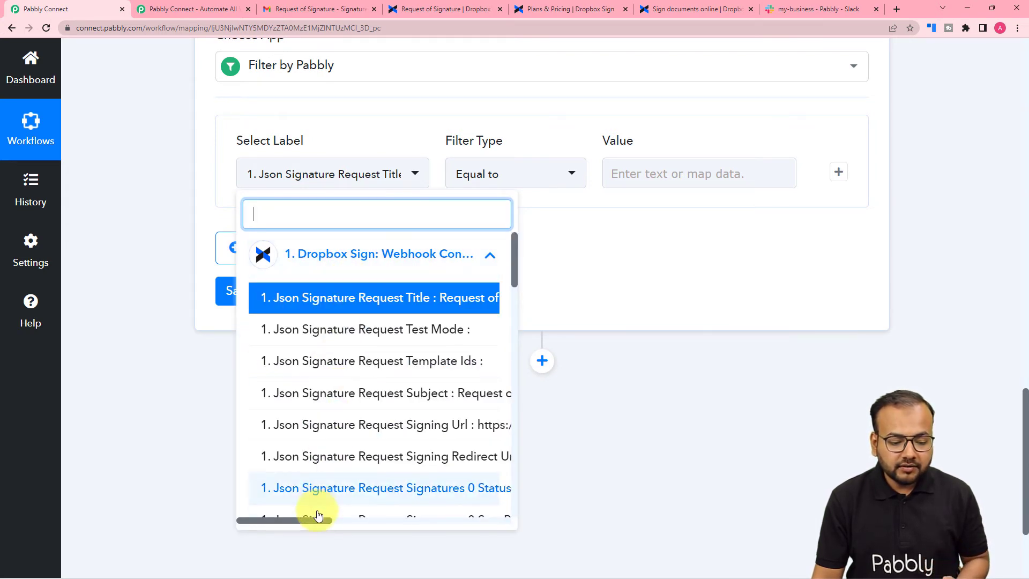
drag(307, 520, 353, 519)
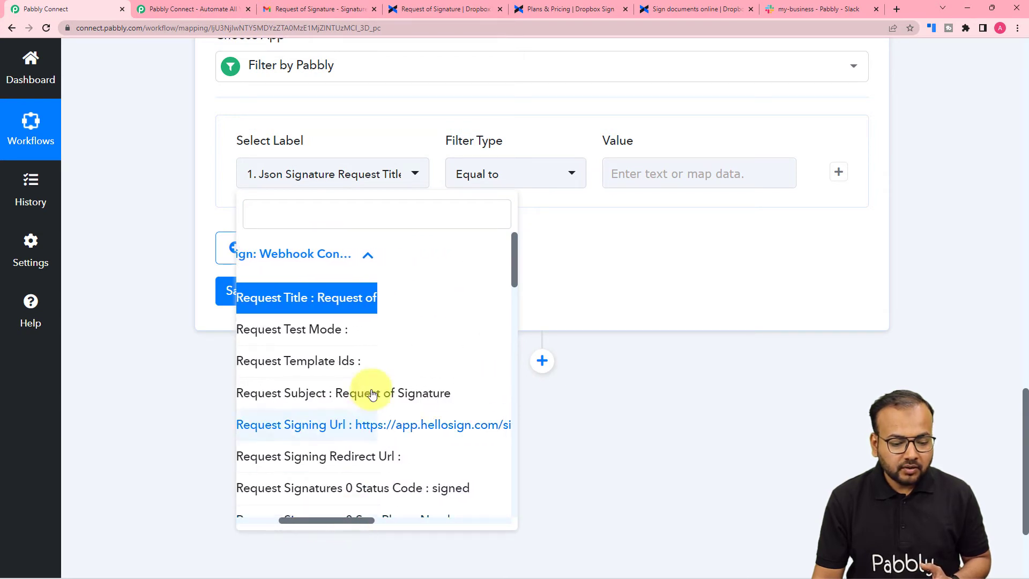
scroll(374, 388, down, 3)
scroll(374, 385, down, 8)
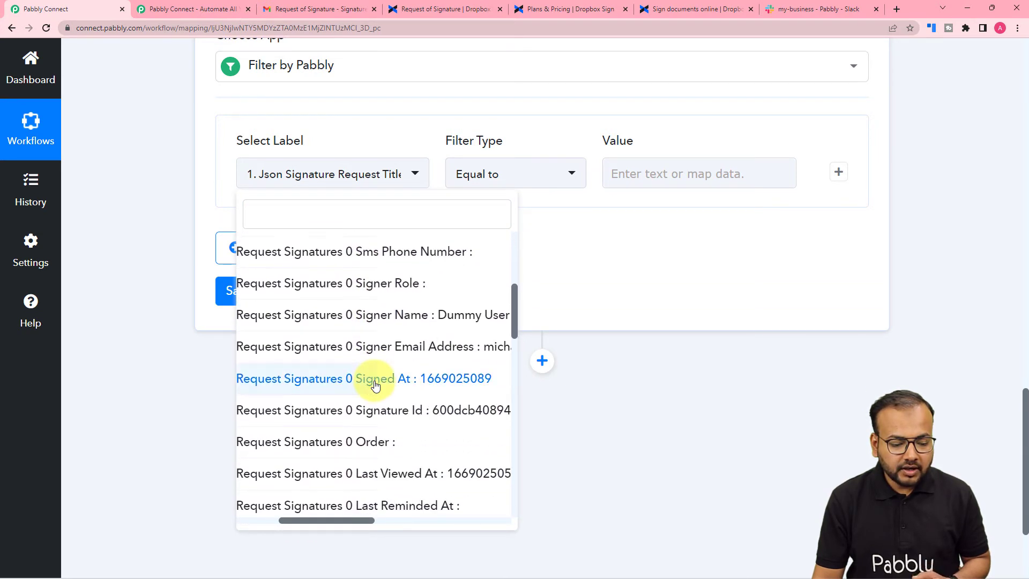
scroll(375, 386, down, 6)
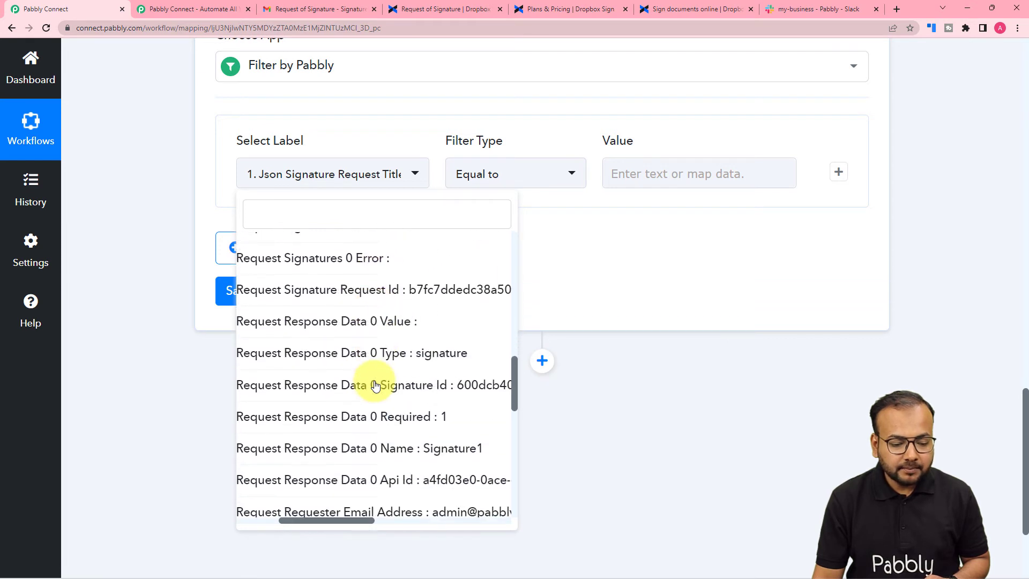
scroll(374, 386, down, 5)
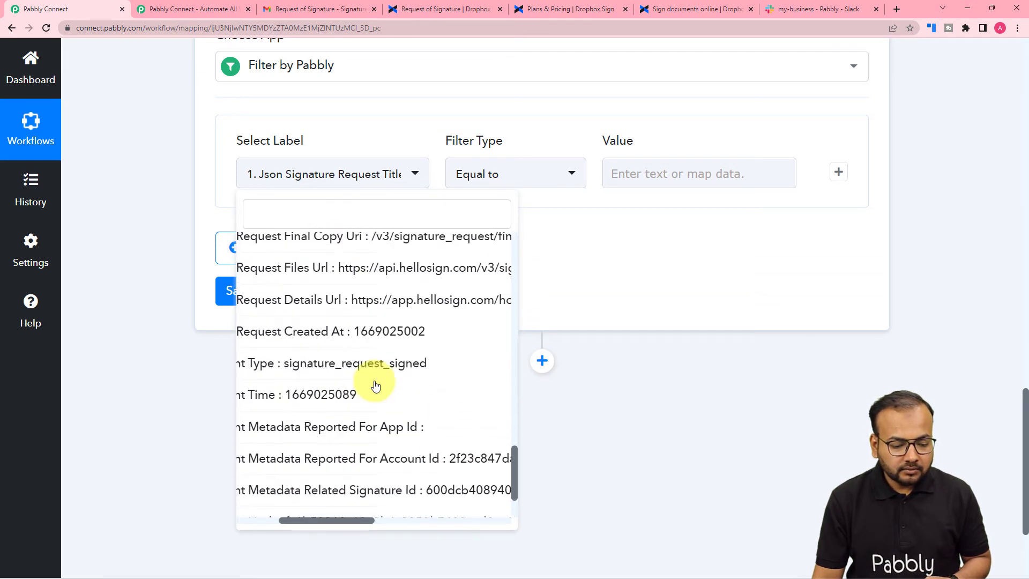
click(276, 346)
click(504, 173)
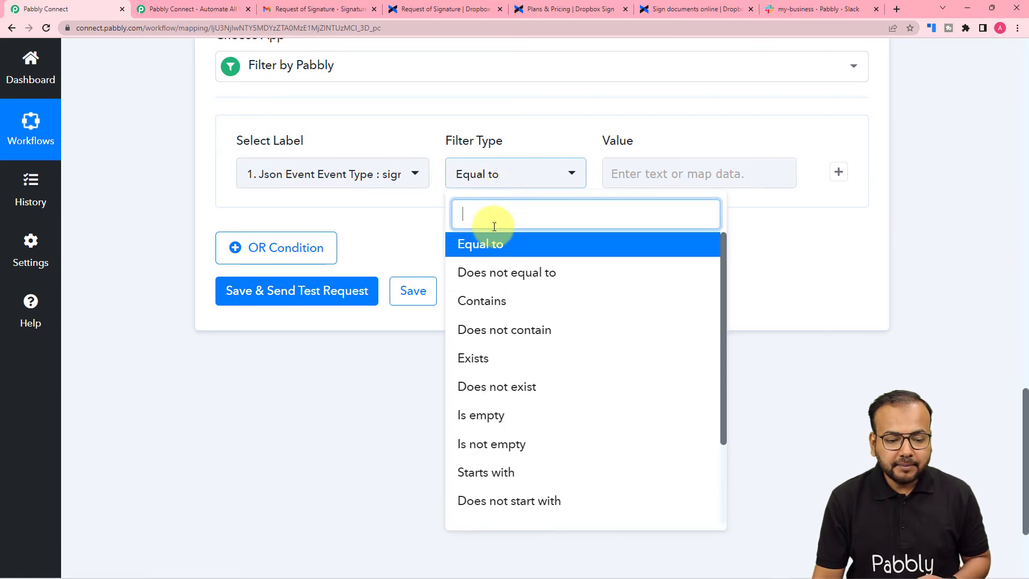
click(504, 242)
Copy signature_request_signed from the captured response into the filter's value, then save the filter and send a test request
scroll(636, 252, up, 10)
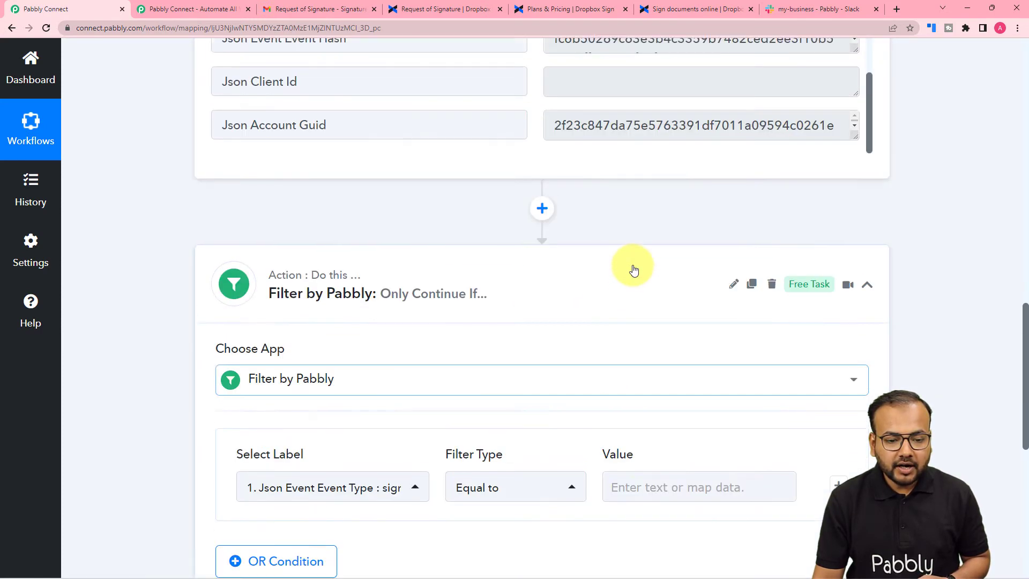
drag(553, 97, 692, 110)
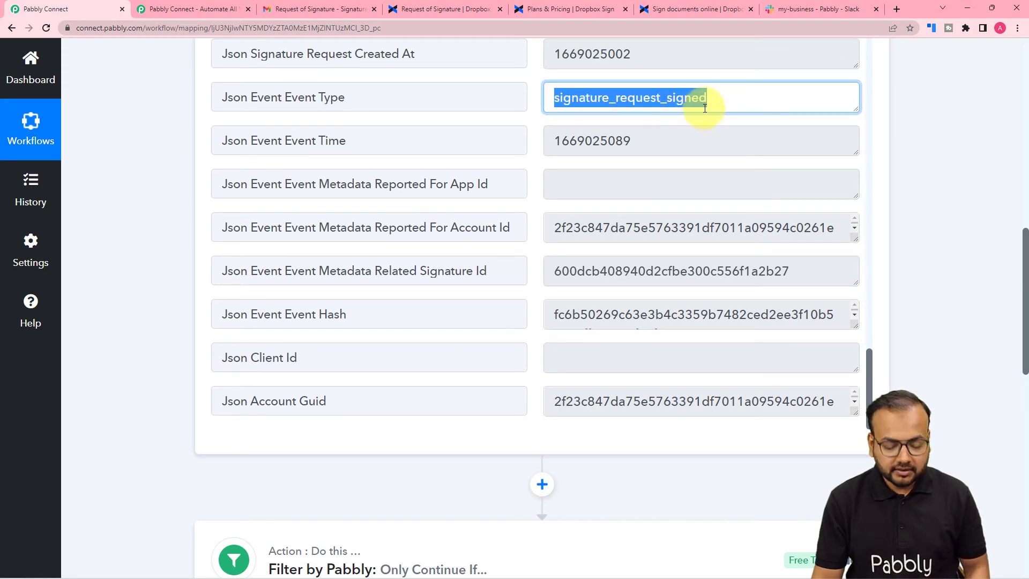
scroll(593, 322, down, 8)
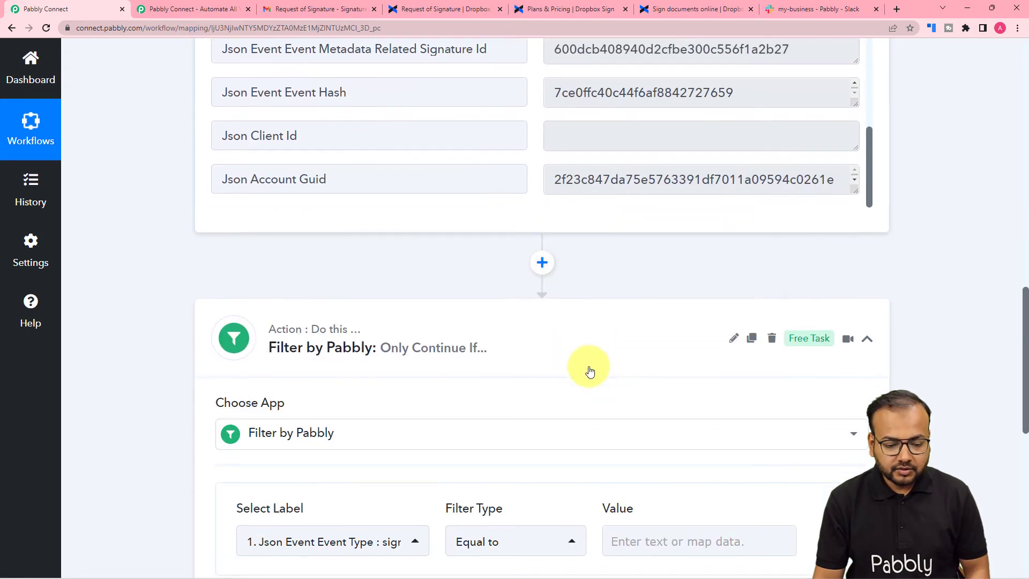
click(642, 284)
text(signature_request_signed)
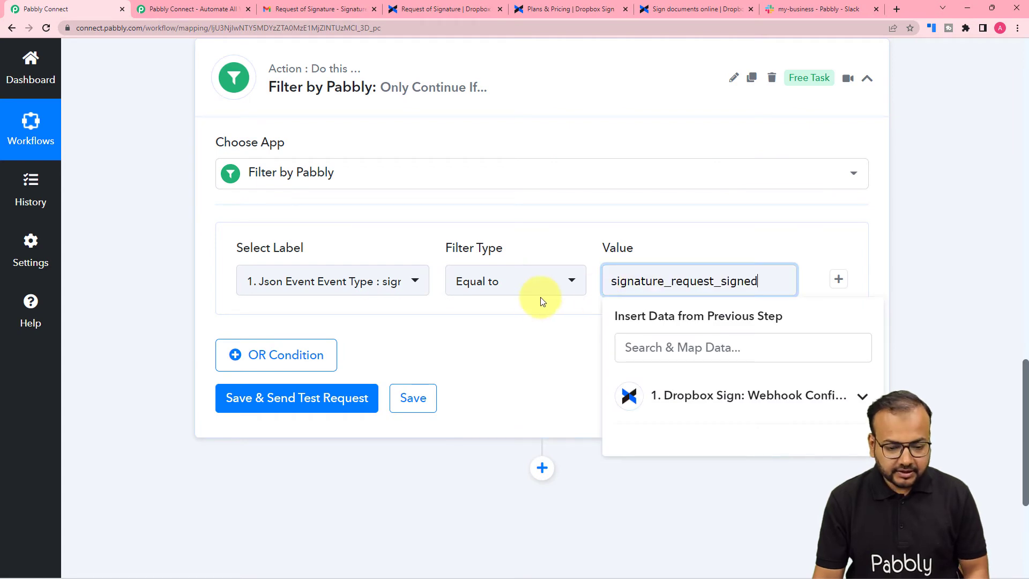
click(536, 317)
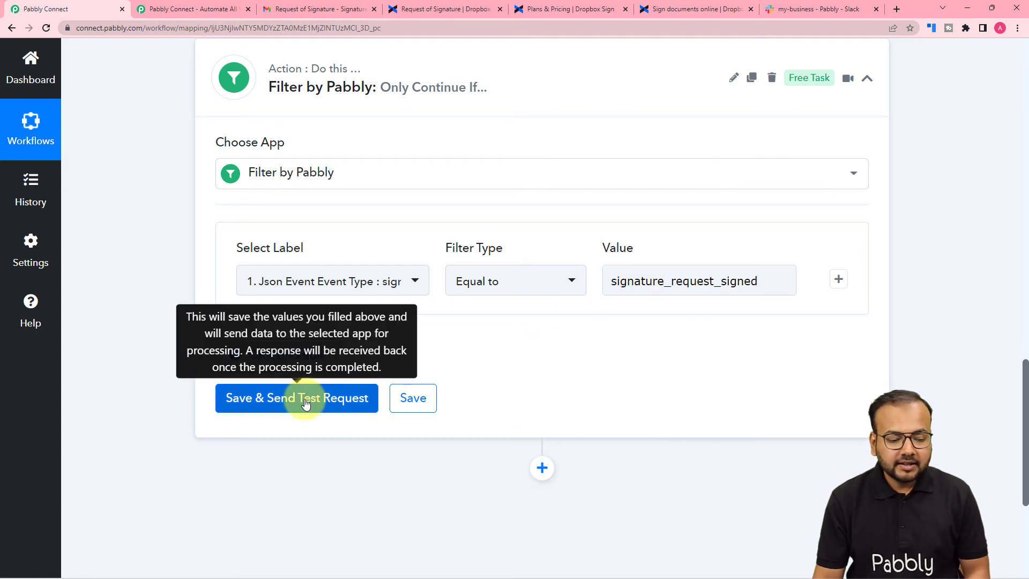
click(324, 397)
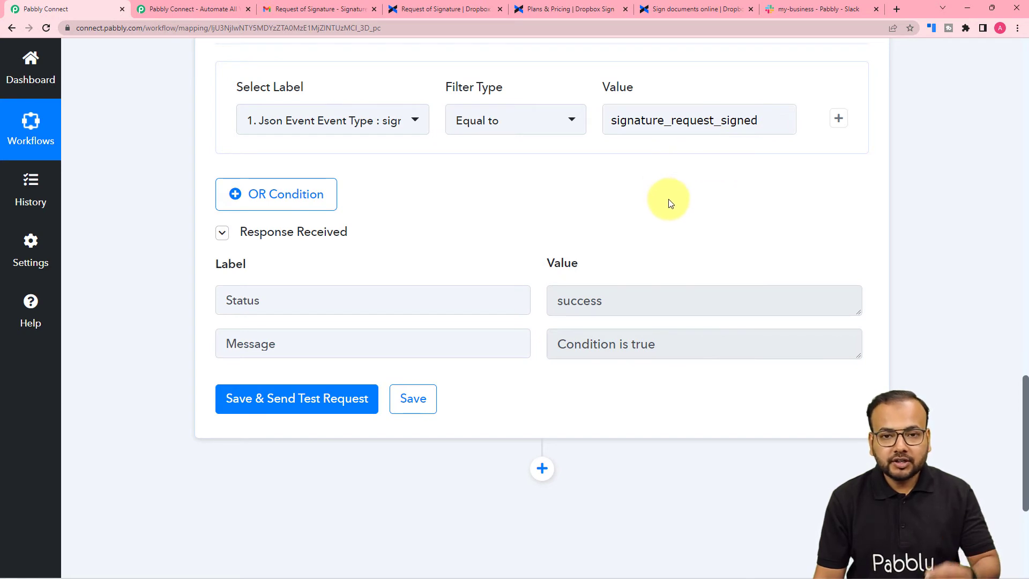
Add a Slack action after the filter with the action event Send Channel Message
scroll(669, 203, down, 5)
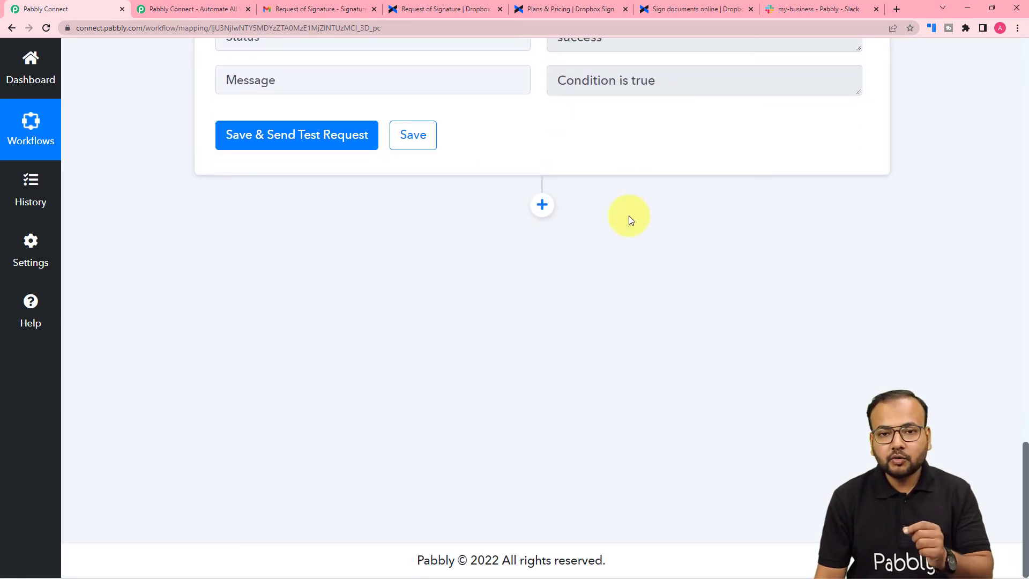
click(542, 205)
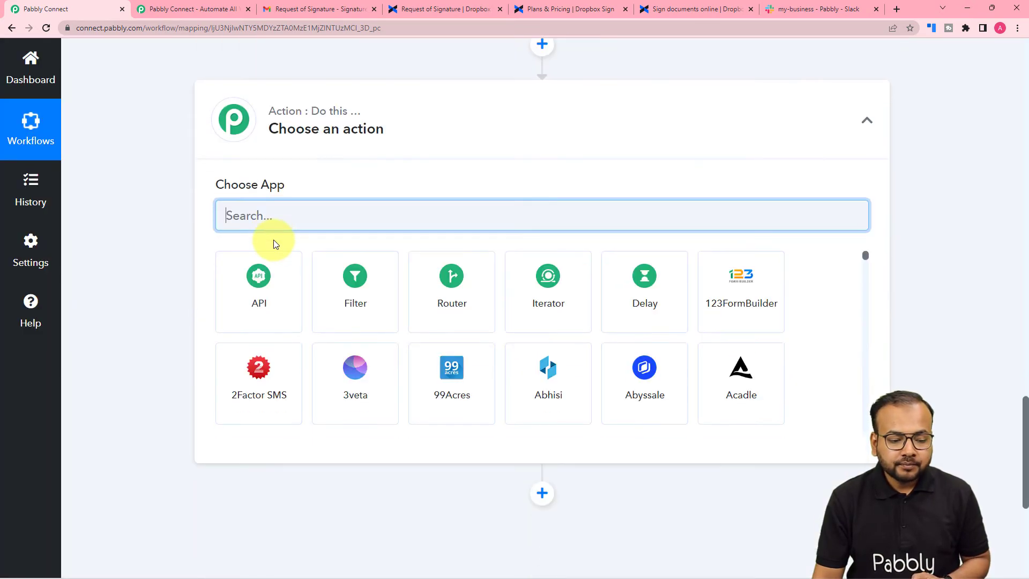
text(slack)
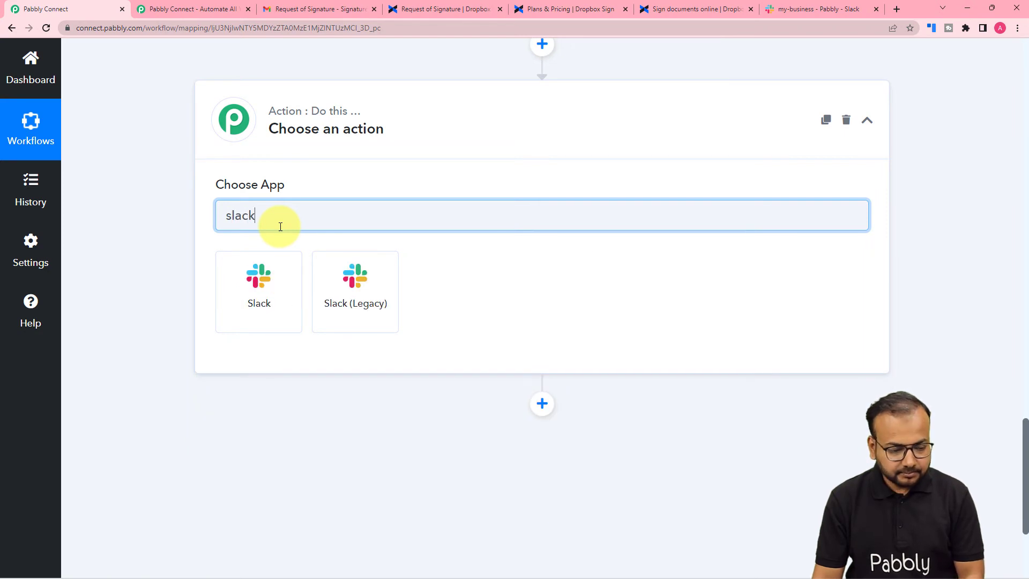
click(230, 308)
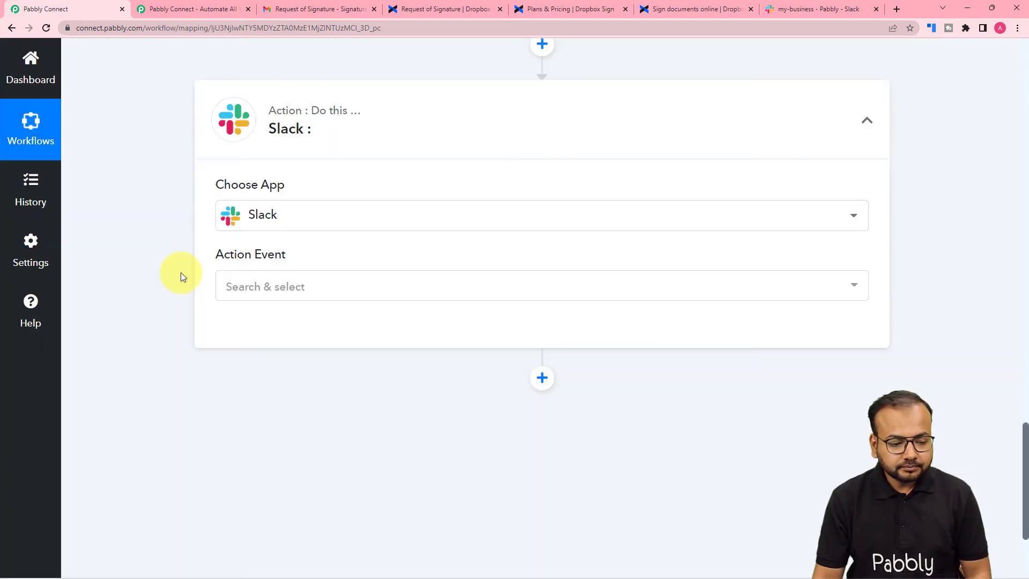
click(308, 182)
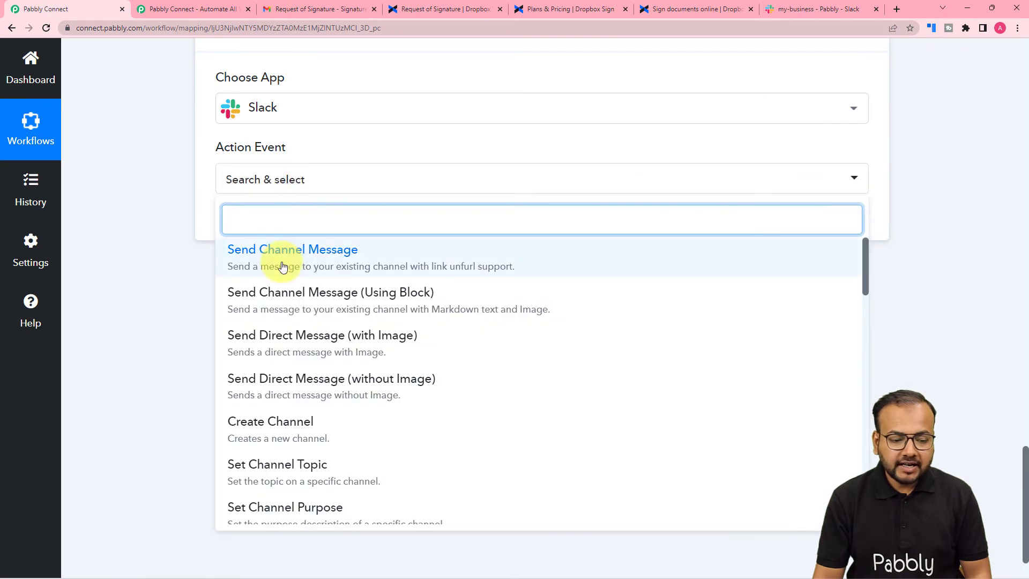
click(317, 266)
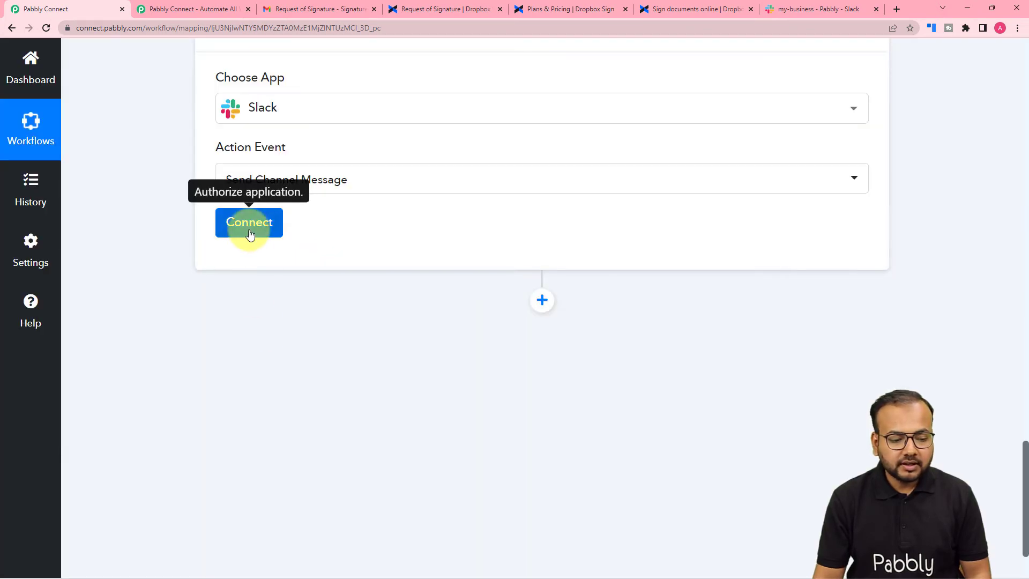
Start connecting the Slack action through a new connection, up to the token type entry
click(249, 226)
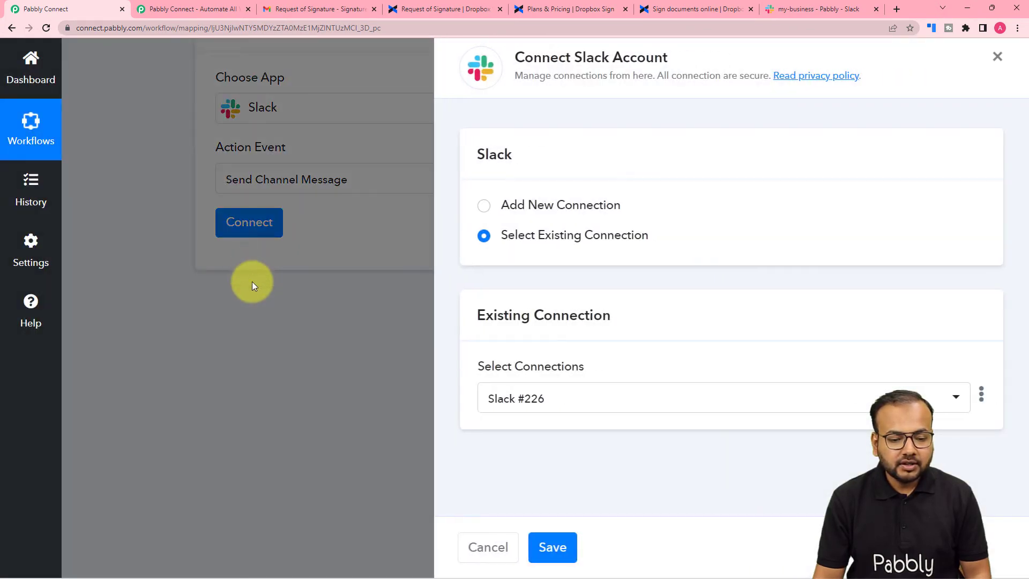
click(484, 205)
click(596, 384)
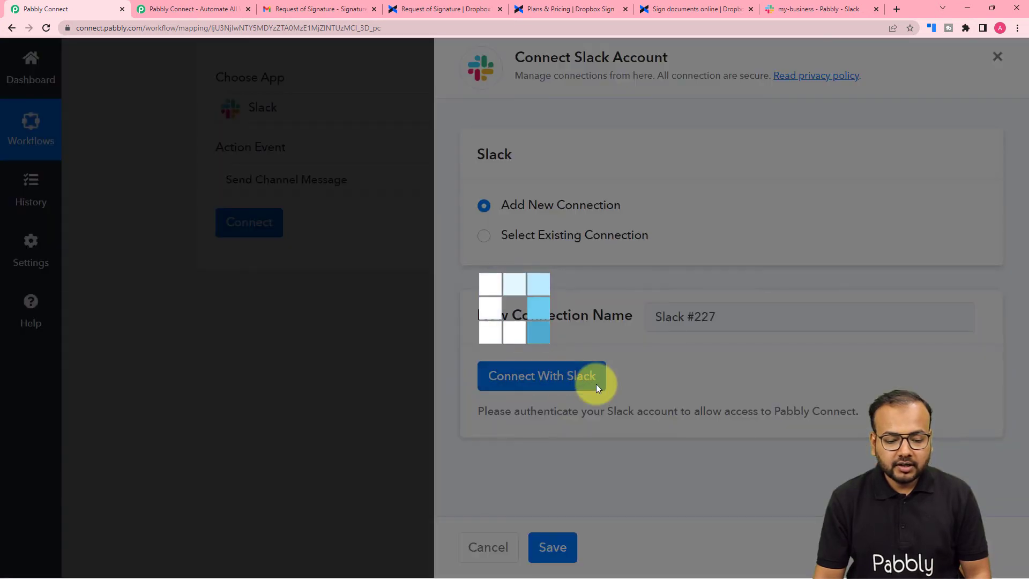
click(400, 295)
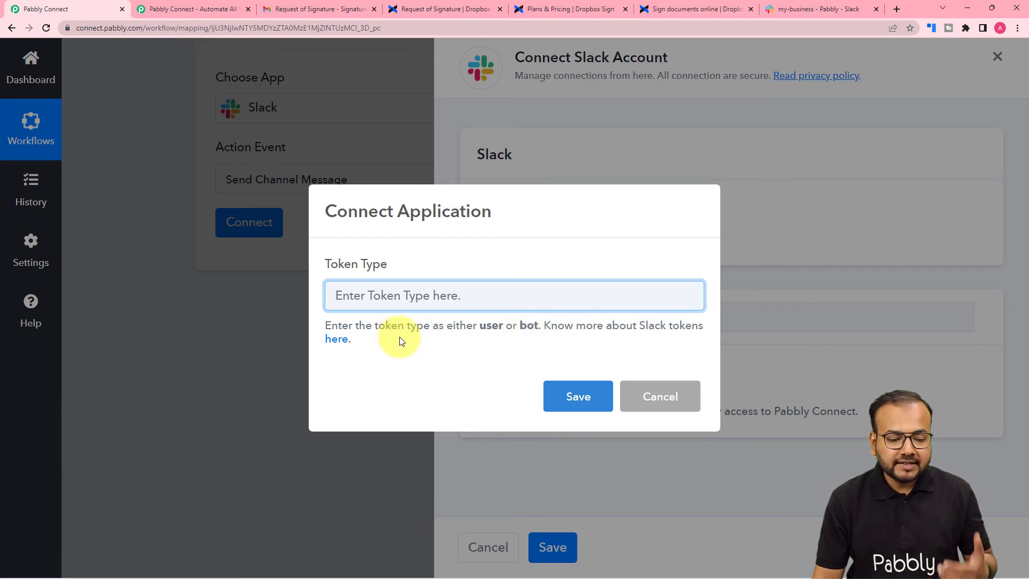
Examine the Slack token help page for the permissions that the user and bot token types grant
click(331, 339)
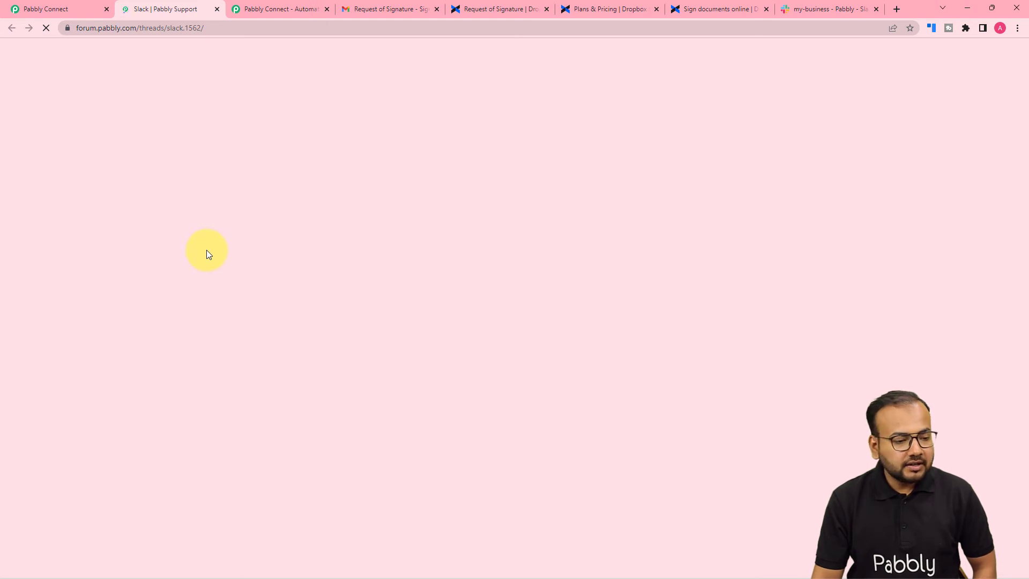
scroll(208, 255, down, 5)
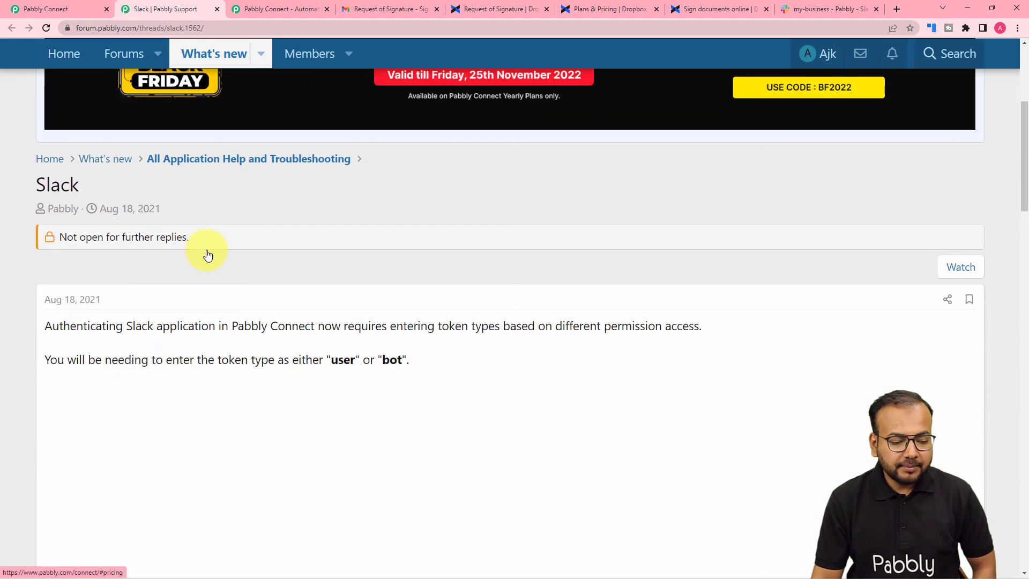
scroll(208, 254, down, 8)
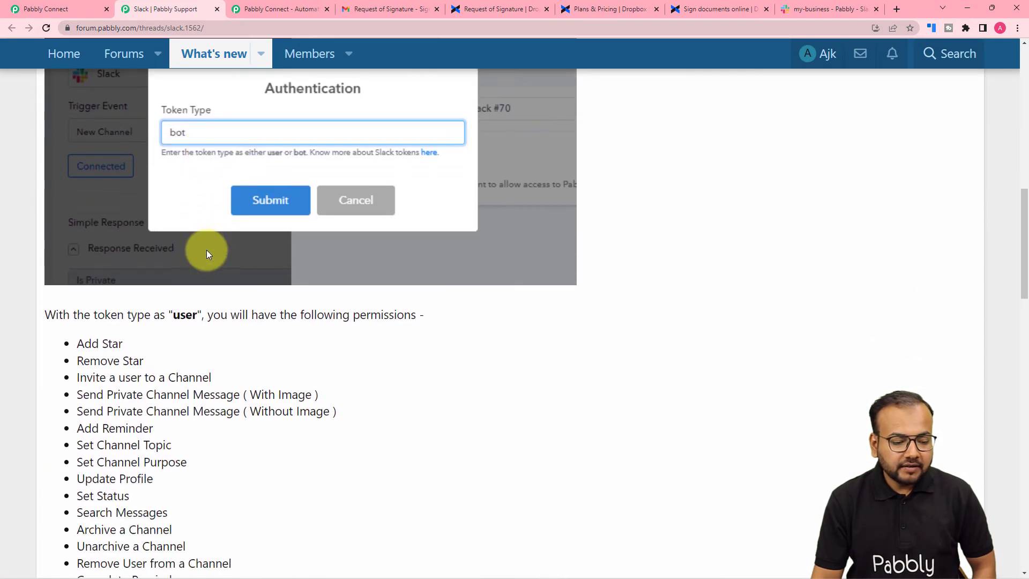
scroll(207, 249, down, 3)
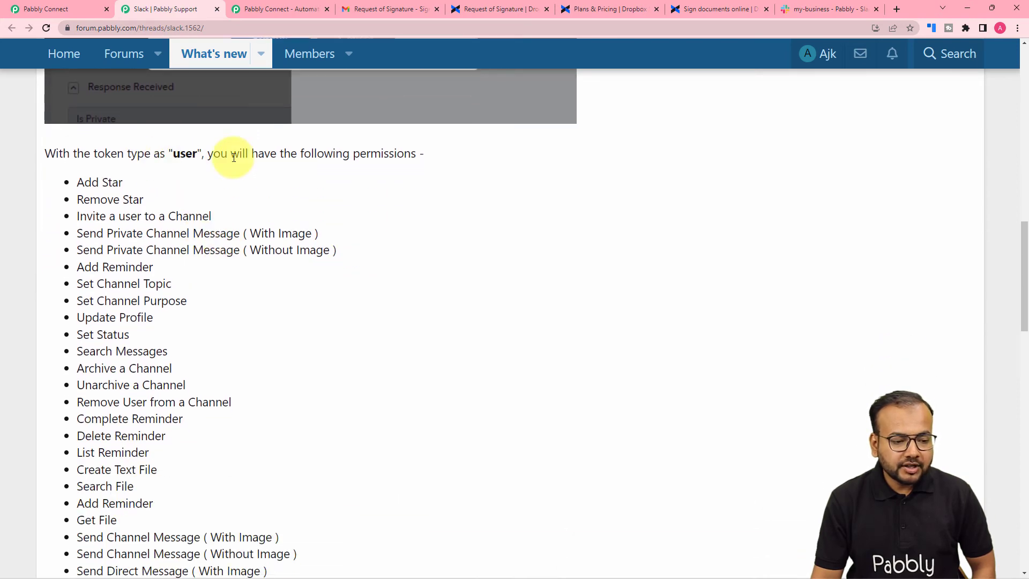
scroll(158, 322, down, 4)
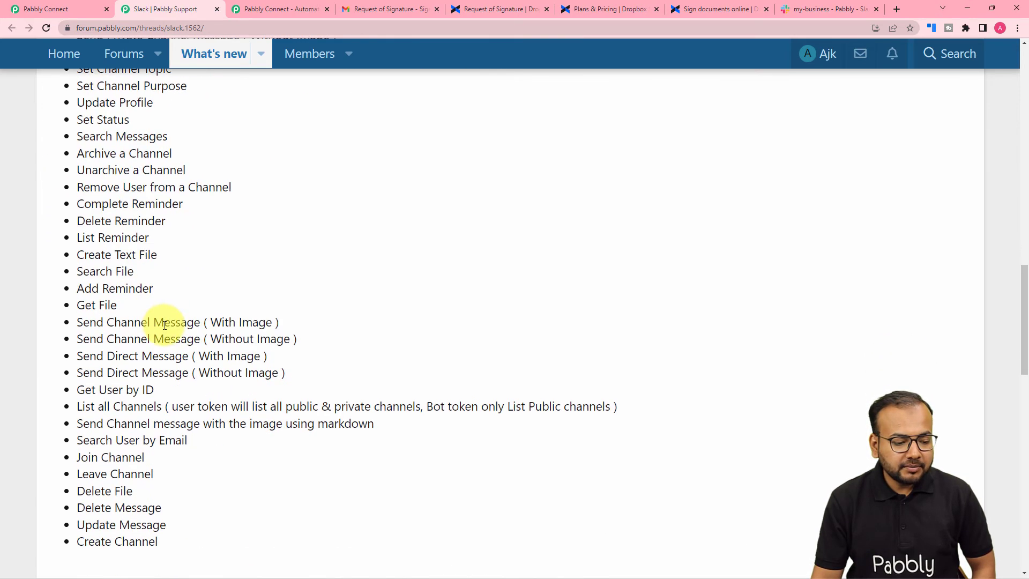
scroll(161, 322, down, 7)
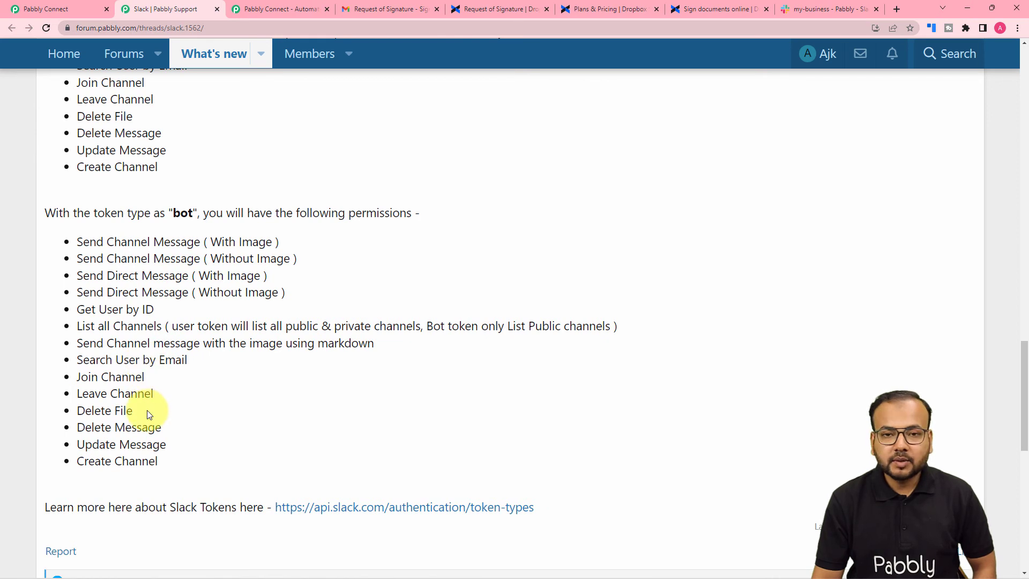
click(65, 9)
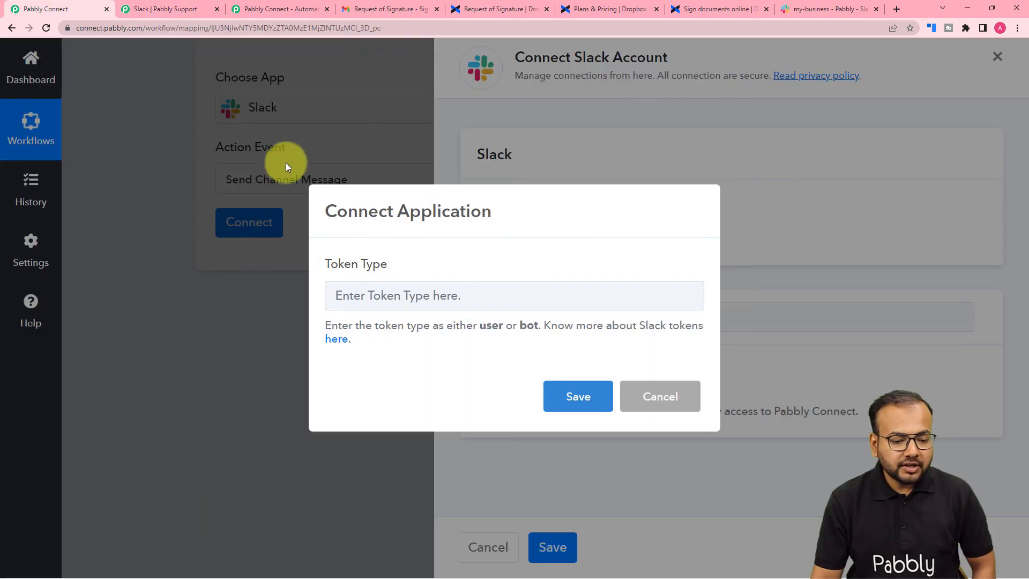
click(426, 299)
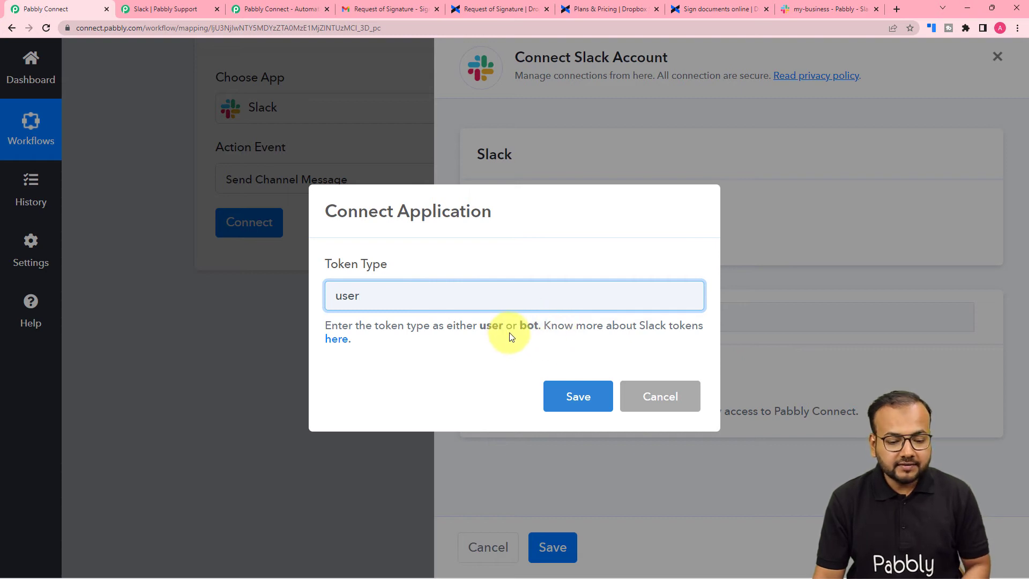
click(559, 397)
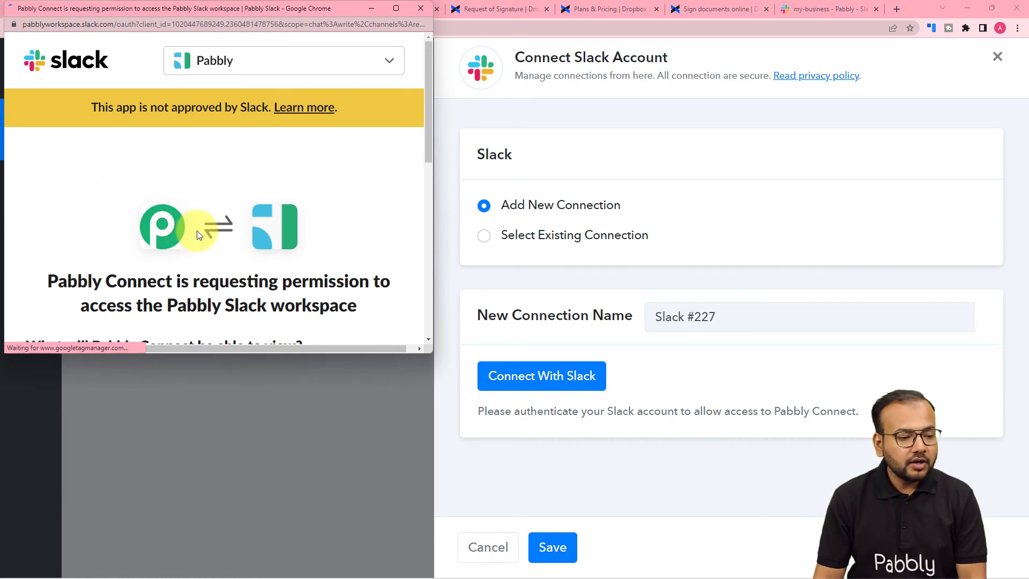
scroll(285, 115, down, 3)
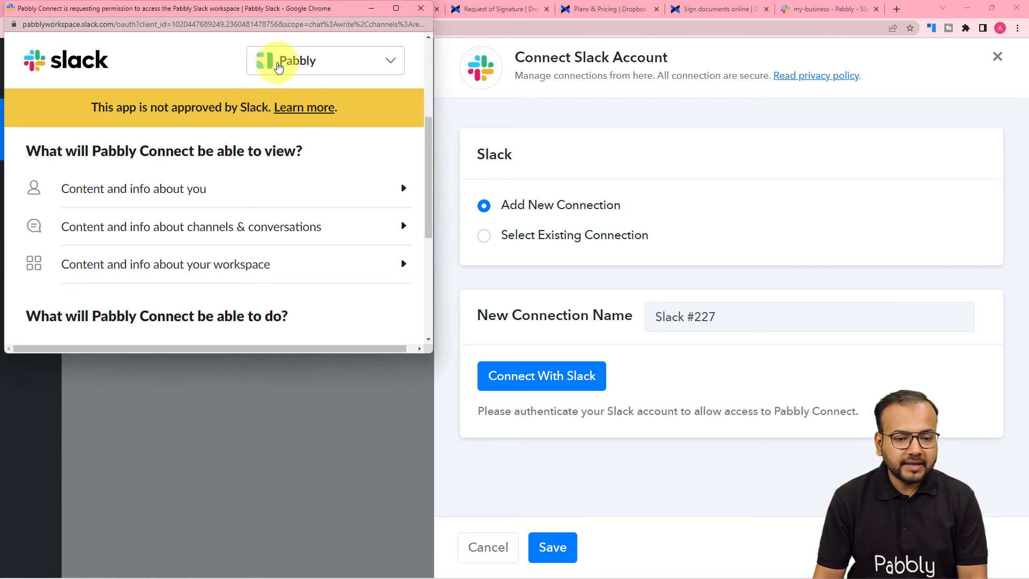
click(820, 9)
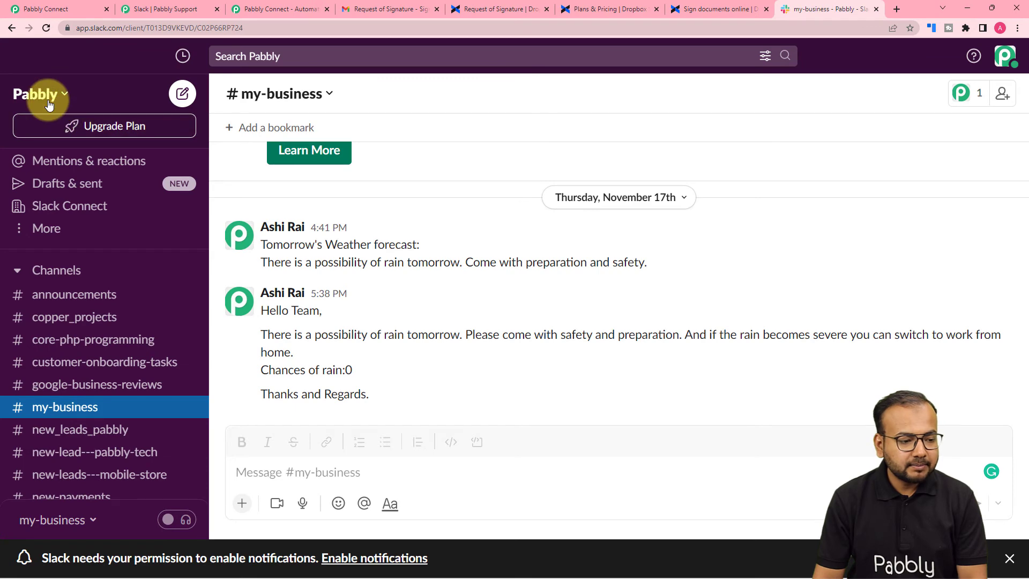
click(51, 10)
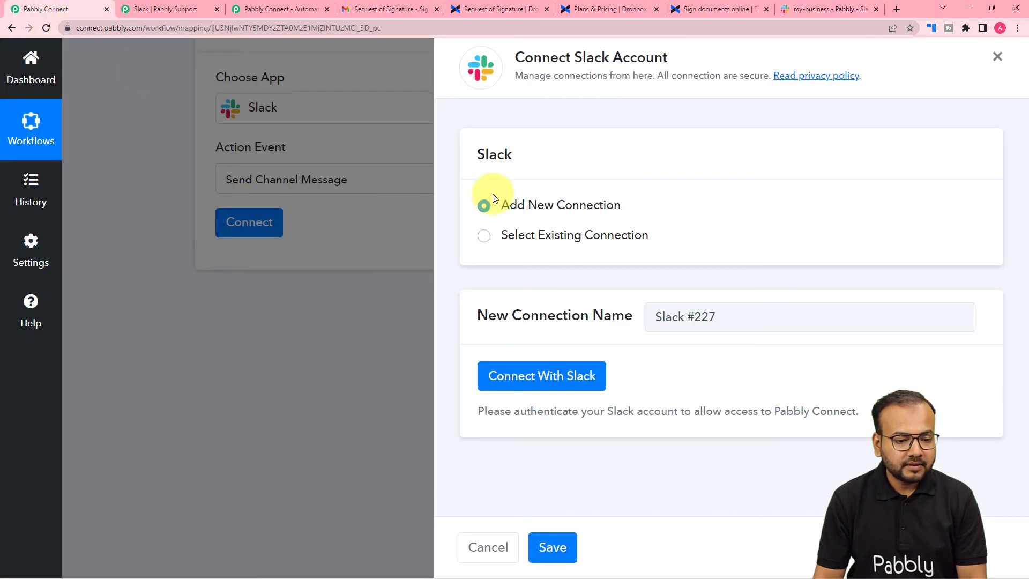
Connect the Slack account with the token type user and allow Pabbly Connect to access the Pabbly workspace
click(520, 371)
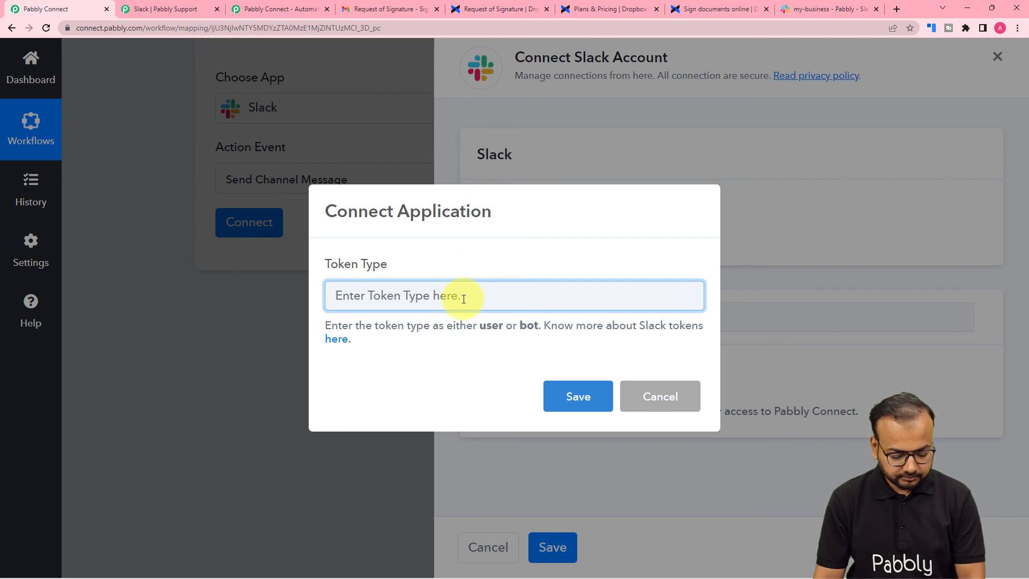
click(562, 386)
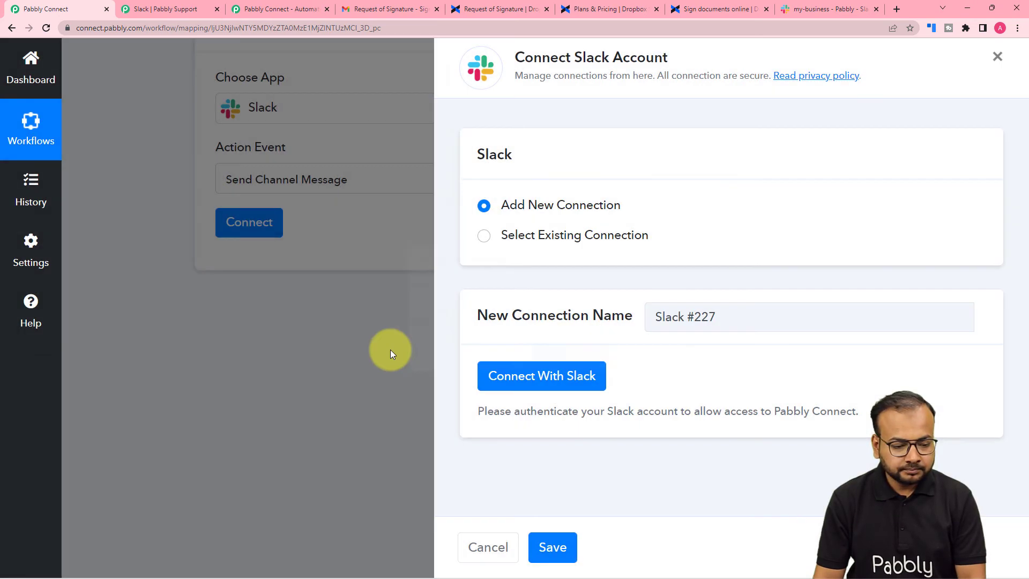
scroll(202, 236, down, 5)
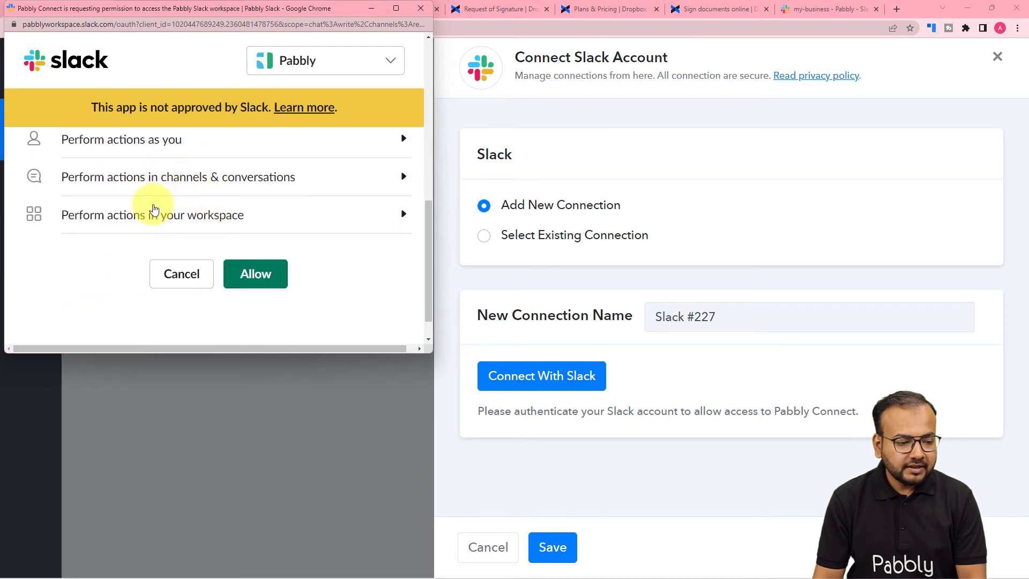
scroll(160, 193, up, 3)
scroll(202, 166, down, 3)
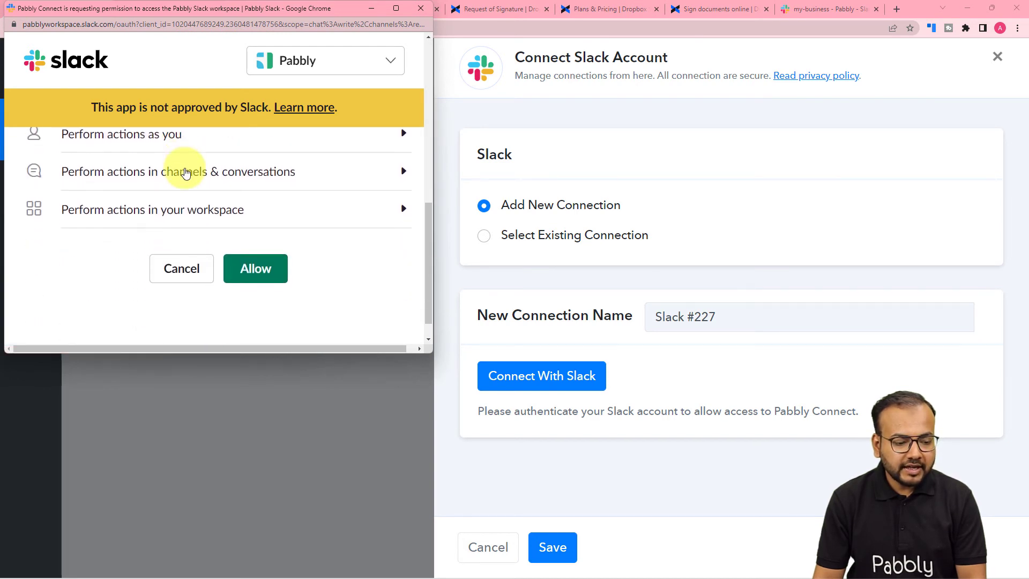
click(254, 243)
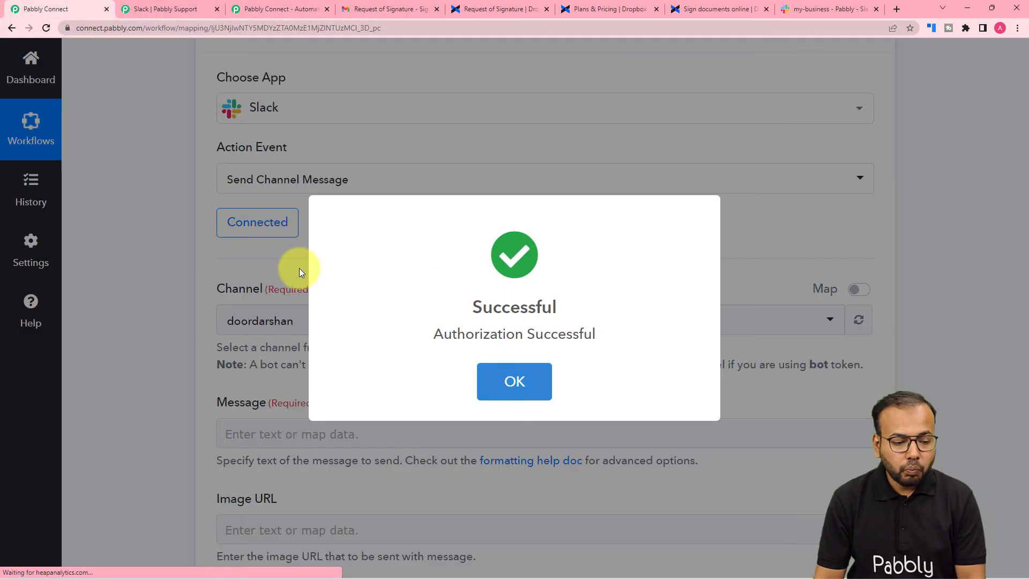
Check the target channel in Slack, then set the Slack action's channel to my-business
scroll(149, 316, down, 1)
scroll(149, 316, down, 2)
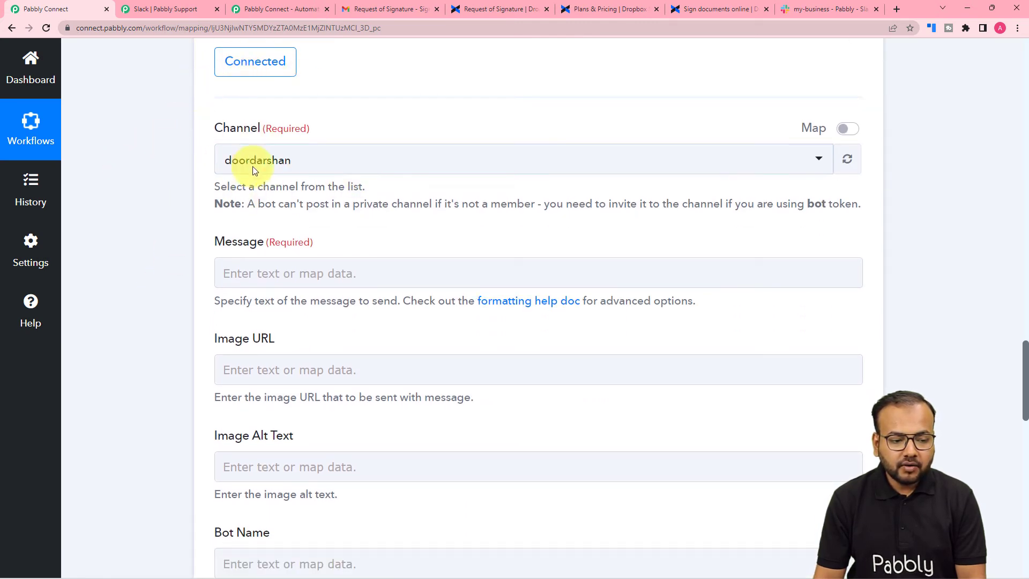
click(800, 9)
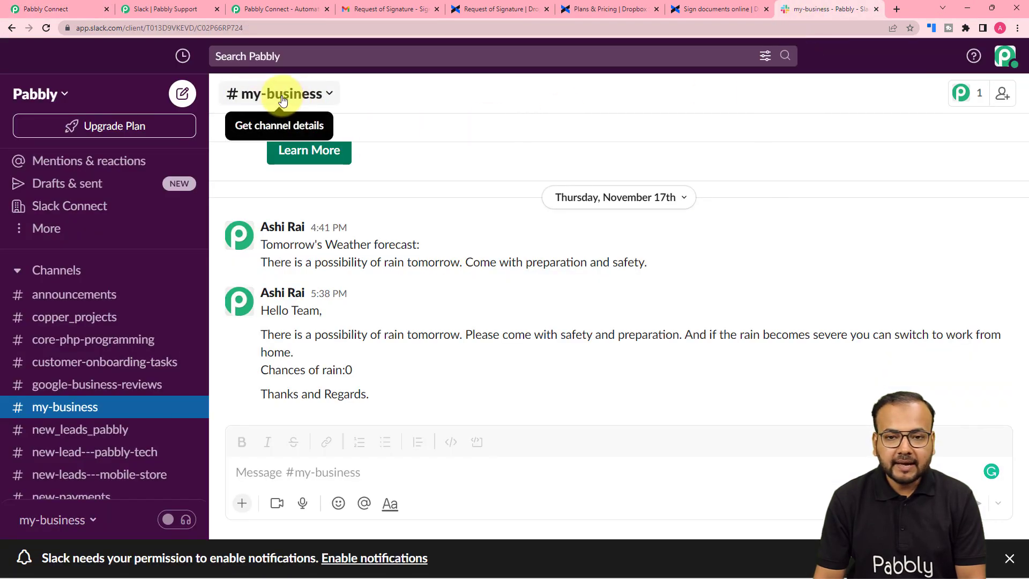
click(41, 11)
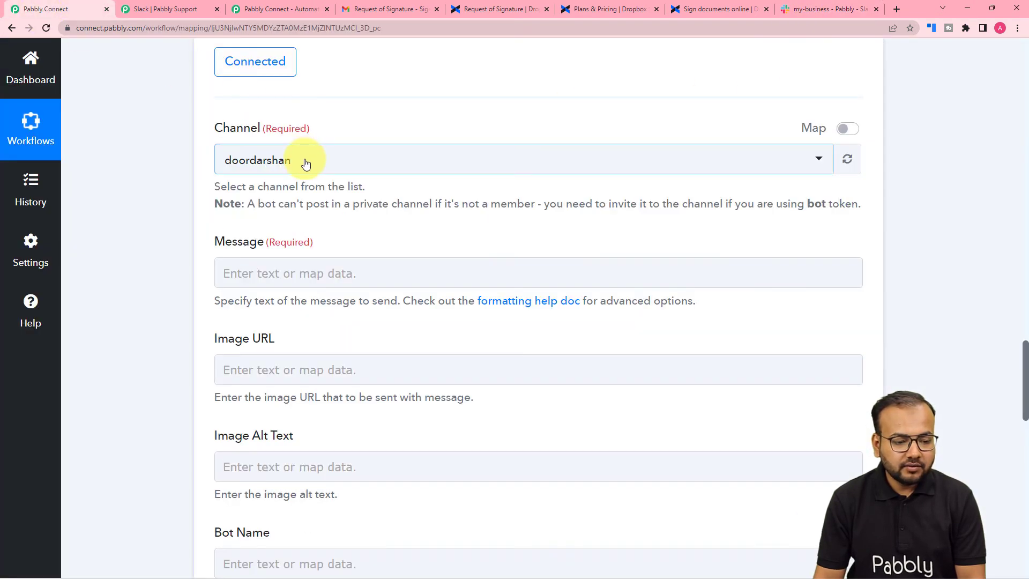
click(305, 160)
text(my)
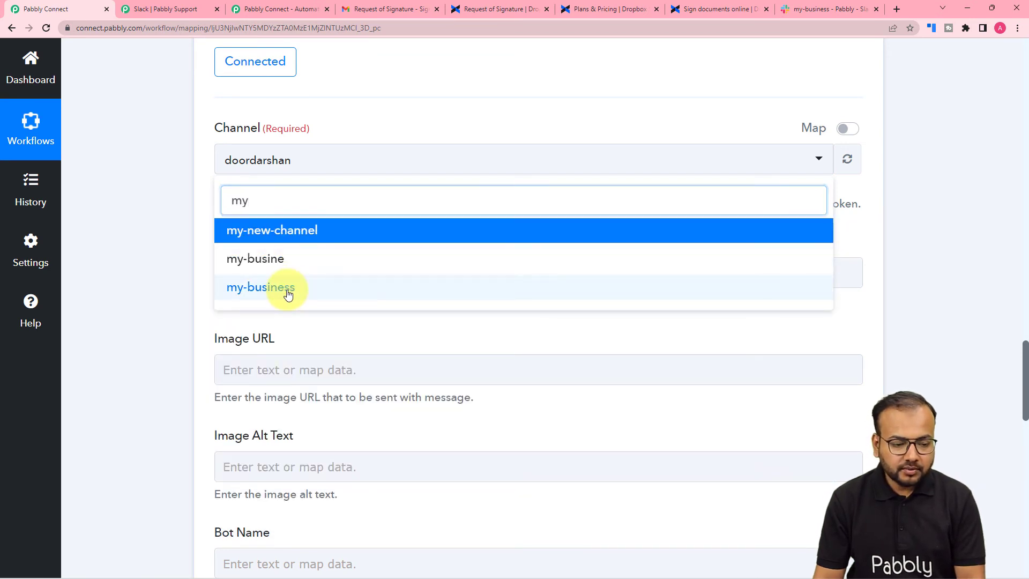
click(283, 289)
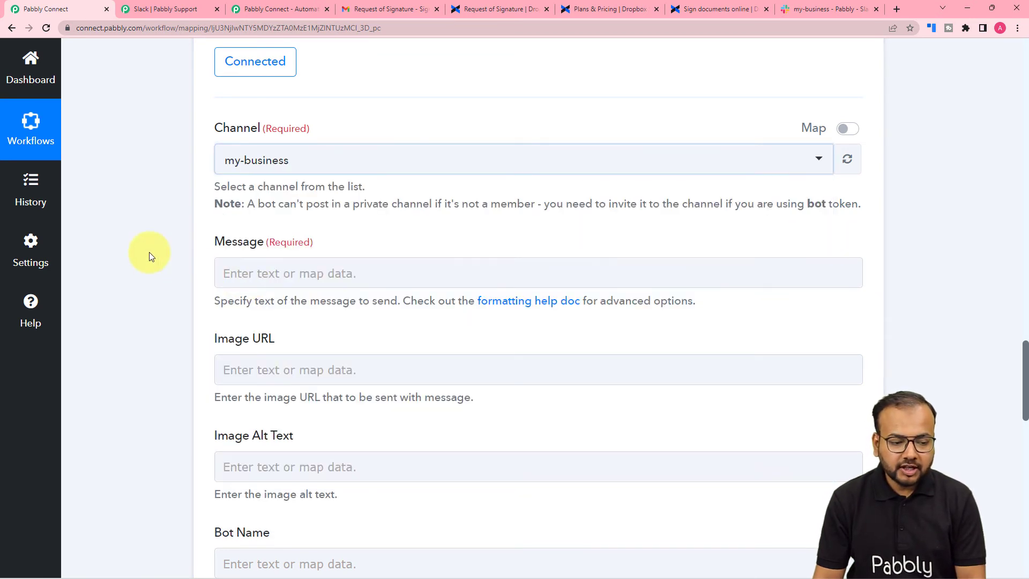
Enter a team message announcing a completed document signing, with empty lines for Request title, Signer name and Signer Email, closing with Thank you
scroll(149, 252, down, 1)
click(254, 222)
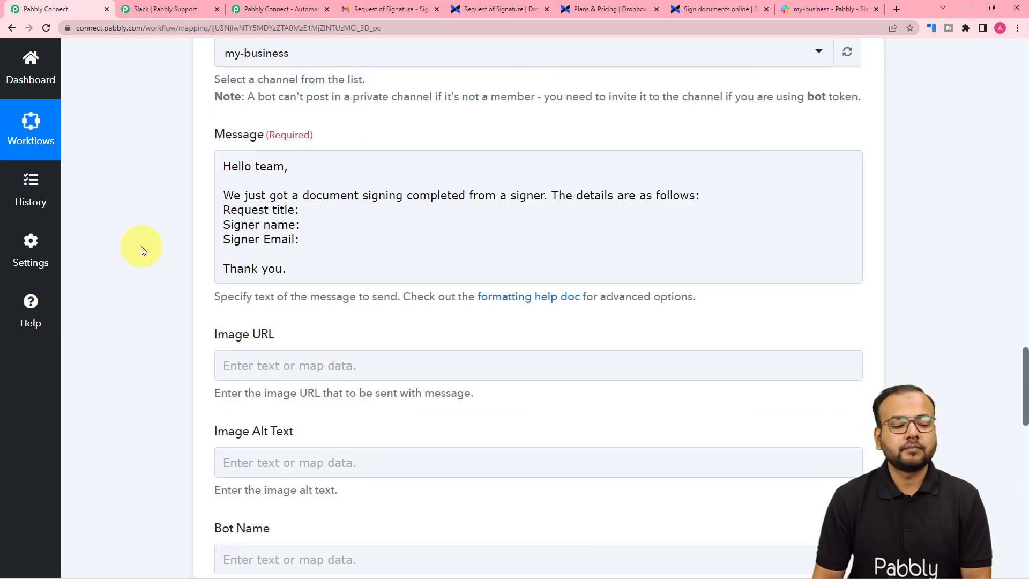
click(296, 196)
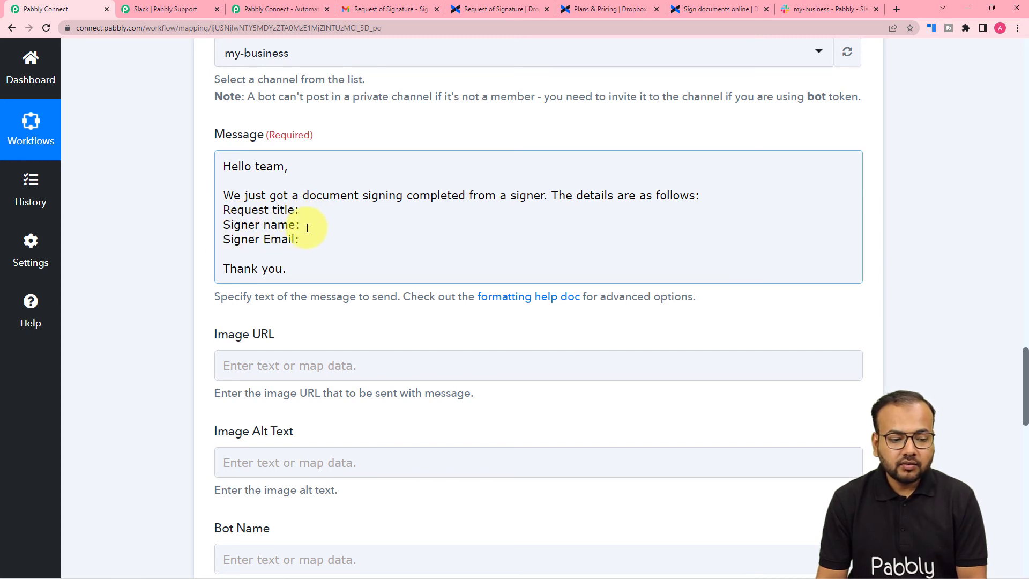
Review the captured Dropbox Sign webhook response for the signer's name and email fields
scroll(307, 228, up, 15)
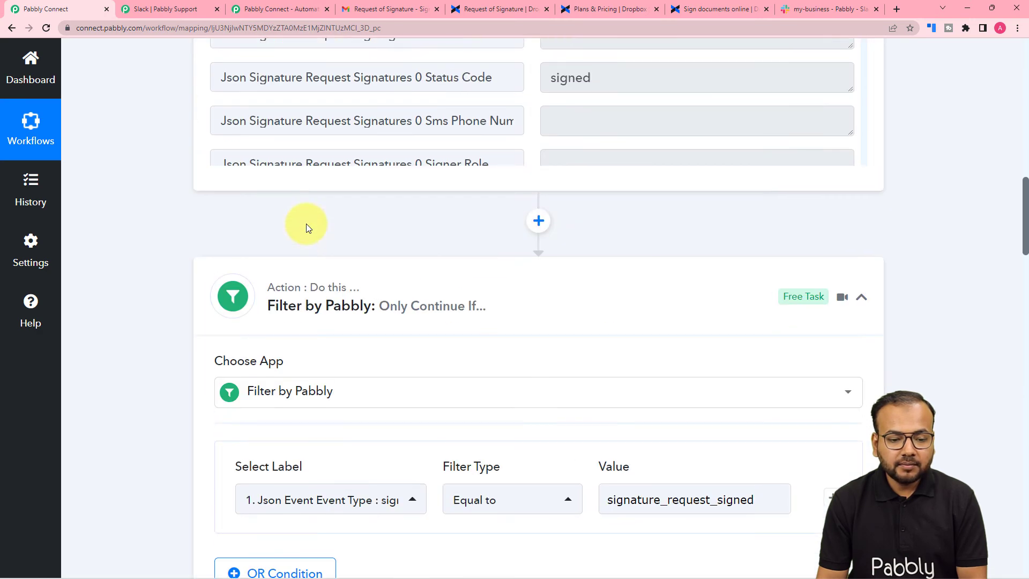
scroll(307, 224, up, 8)
scroll(361, 224, down, 5)
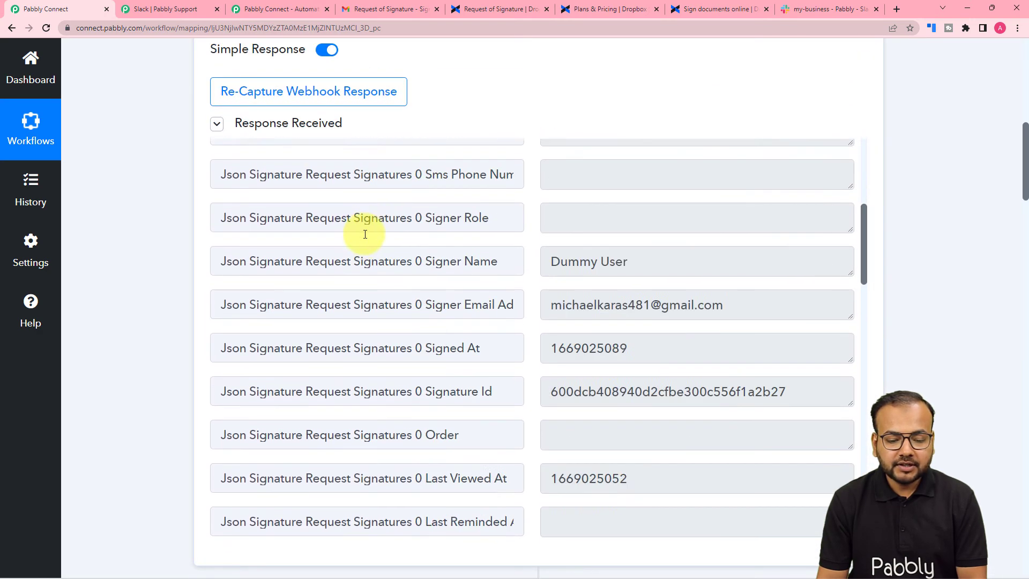
scroll(365, 234, down, 3)
scroll(154, 250, down, 15)
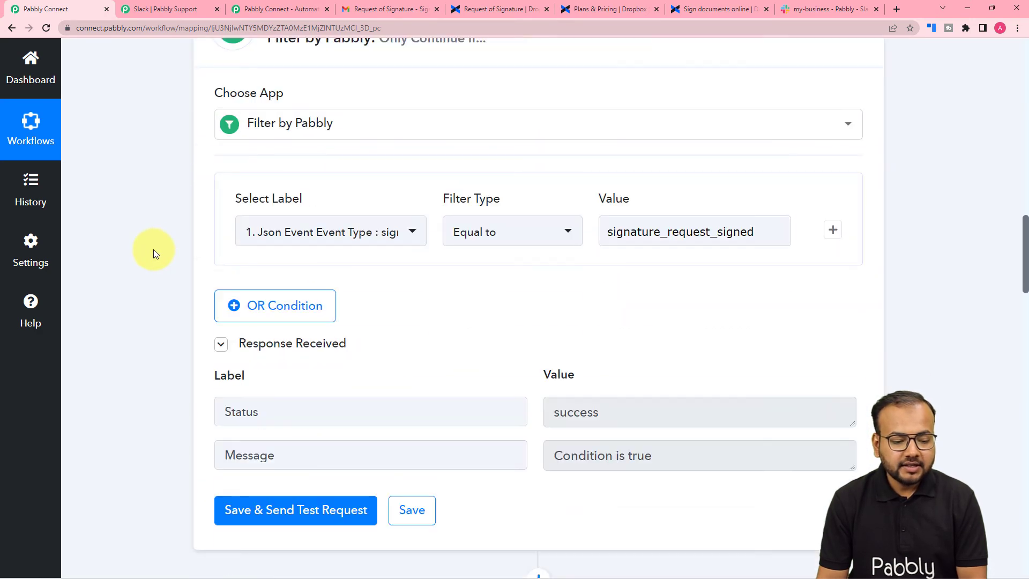
scroll(153, 249, down, 7)
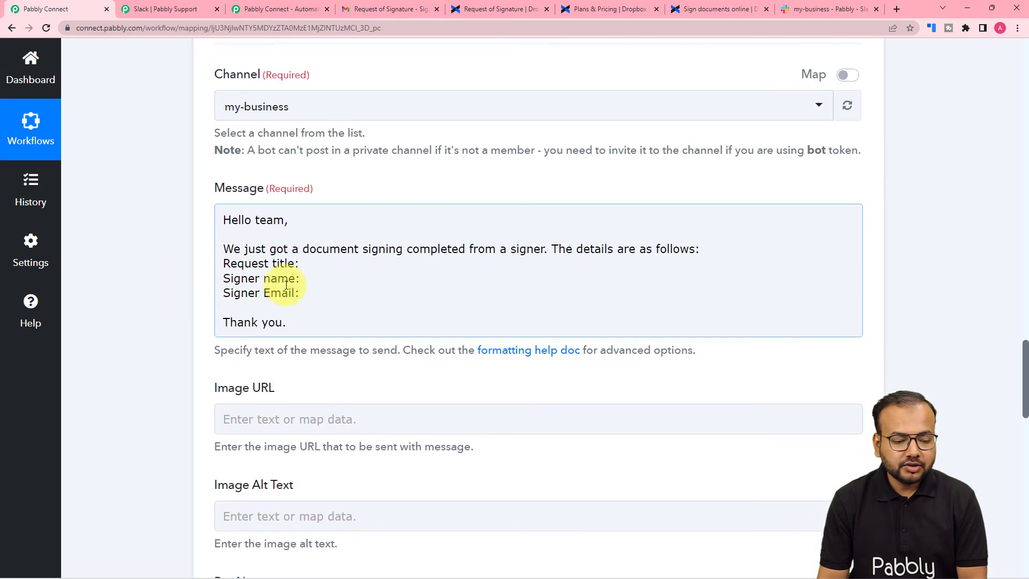
Map Json Signature Request Title from the Dropbox Sign webhook data after Request title in the message
click(301, 265)
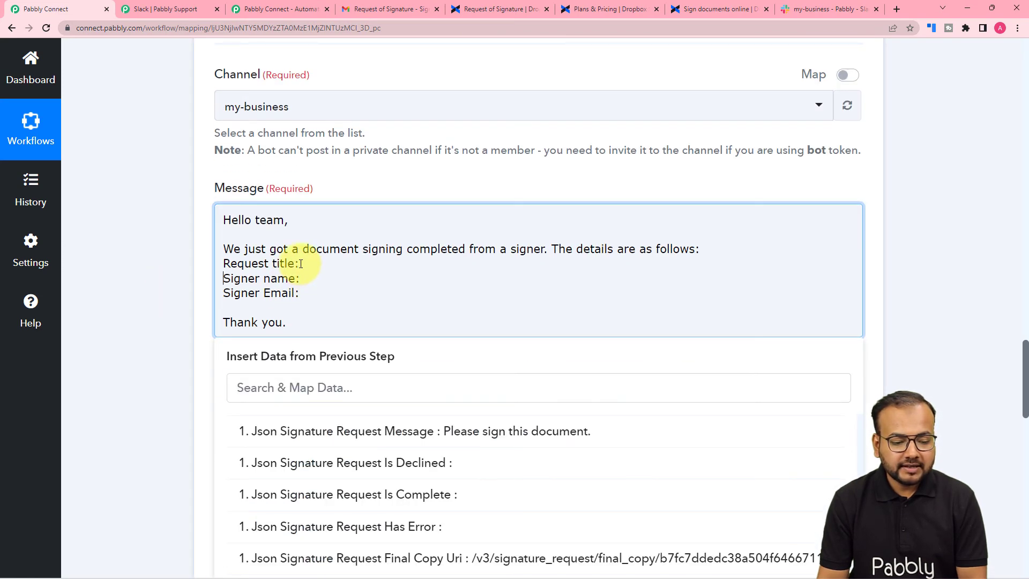
scroll(166, 356, down, 2)
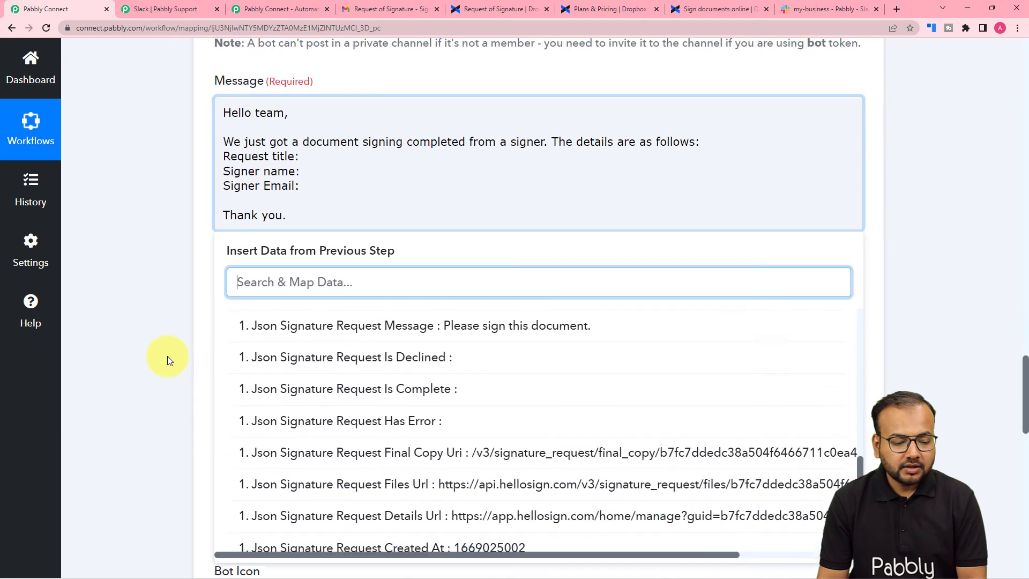
scroll(338, 338, up, 3)
scroll(338, 339, up, 10)
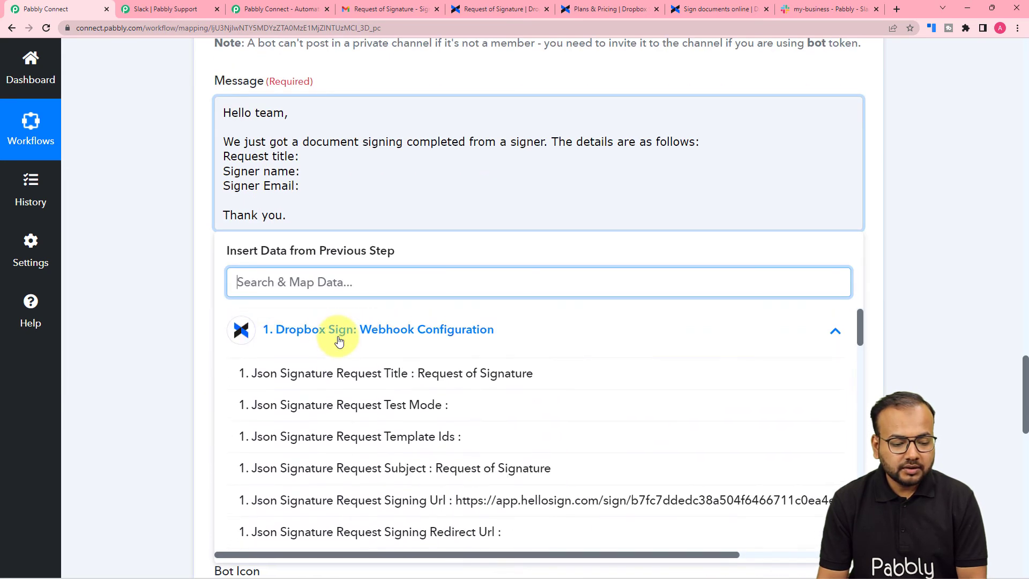
click(338, 343)
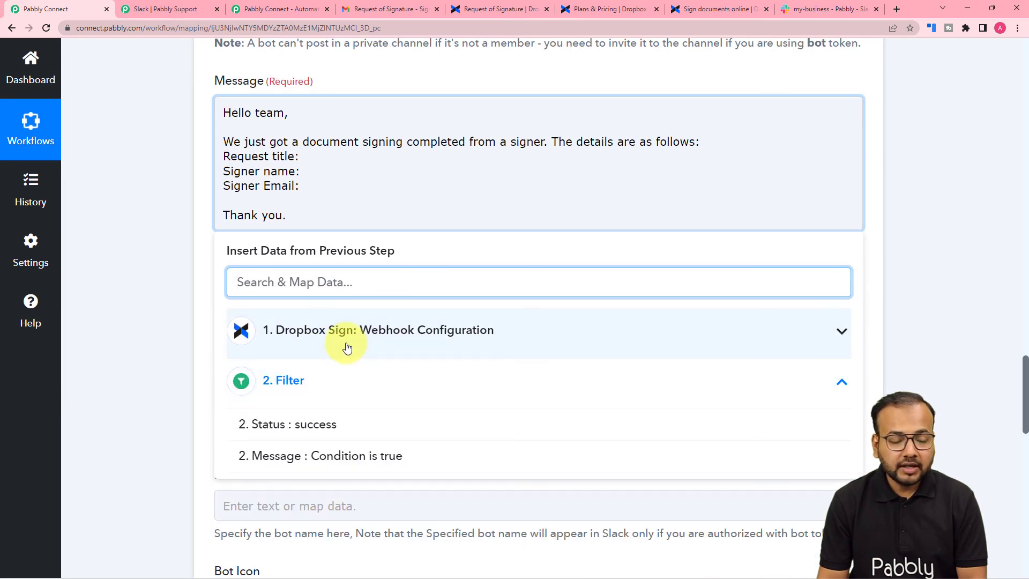
click(347, 348)
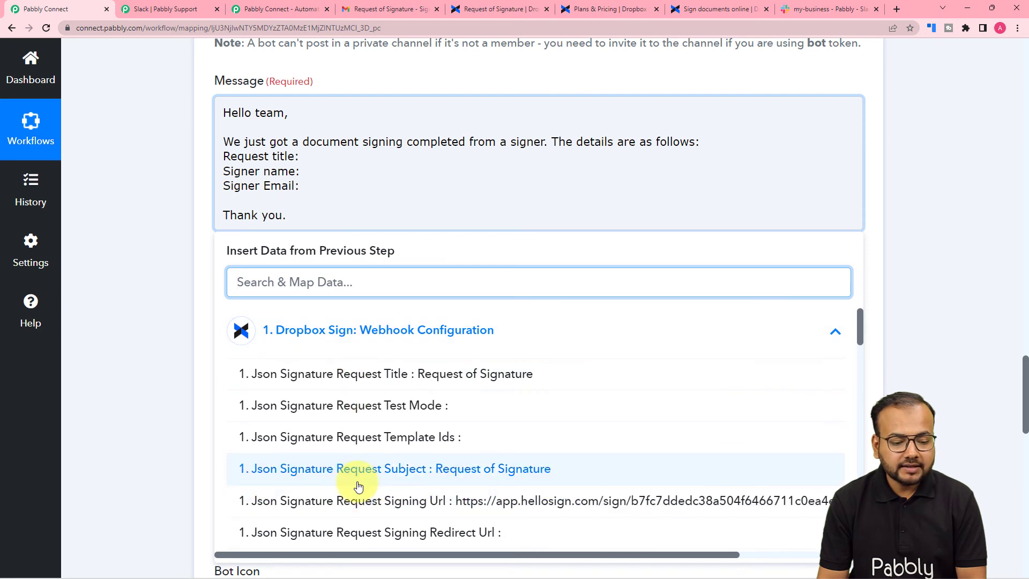
click(374, 374)
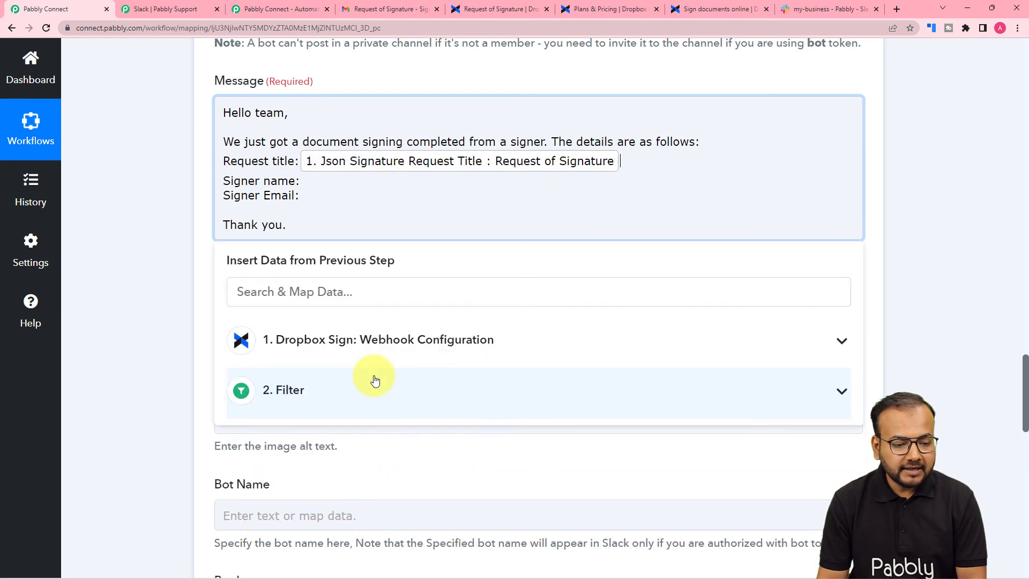
Map Json Signature Request Signatures 0 Signer Name from the Dropbox Sign webhook data after Signer name in the message
click(301, 181)
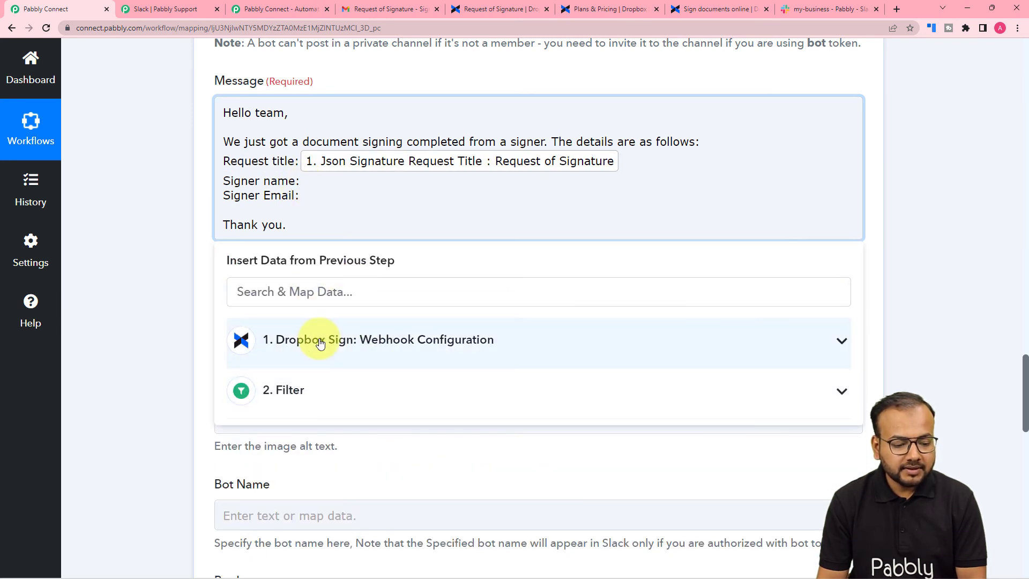
click(259, 339)
scroll(368, 461, down, 3)
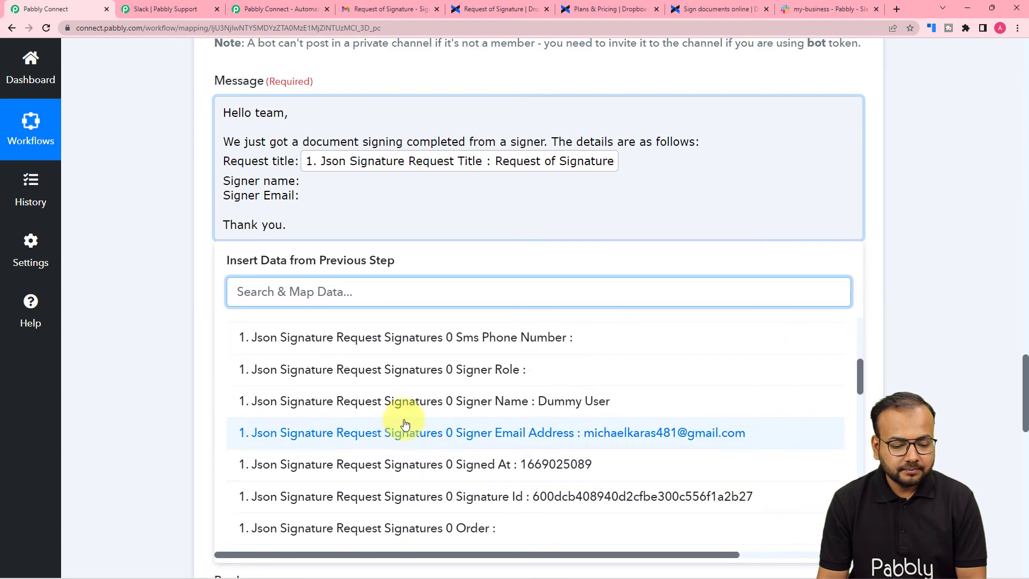
click(402, 398)
Map Json Signature Request Signatures 0 Signer Email Address from the Dropbox Sign webhook data after Signer Email in the message
click(300, 205)
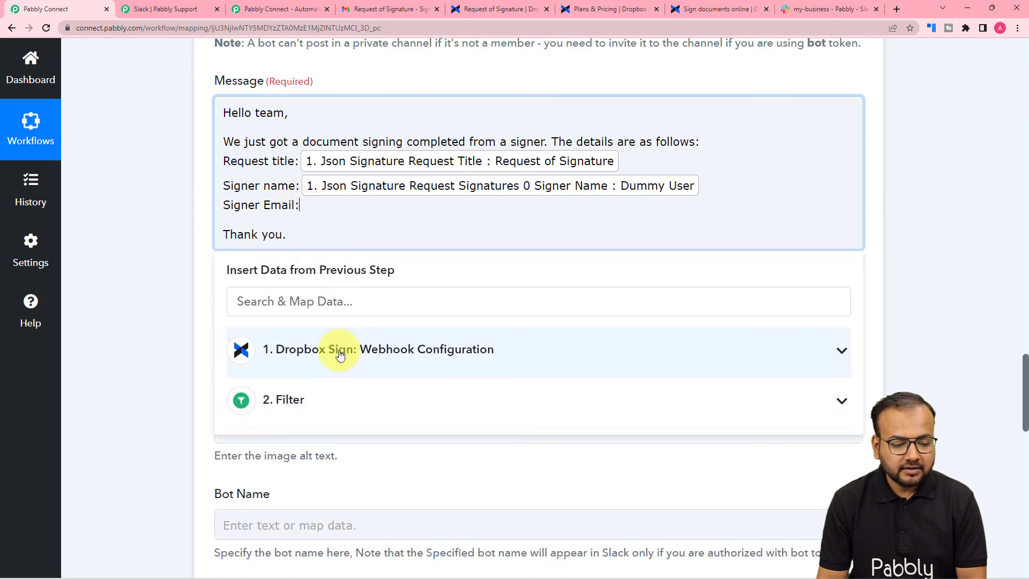
click(340, 349)
scroll(461, 477, down, 5)
click(489, 442)
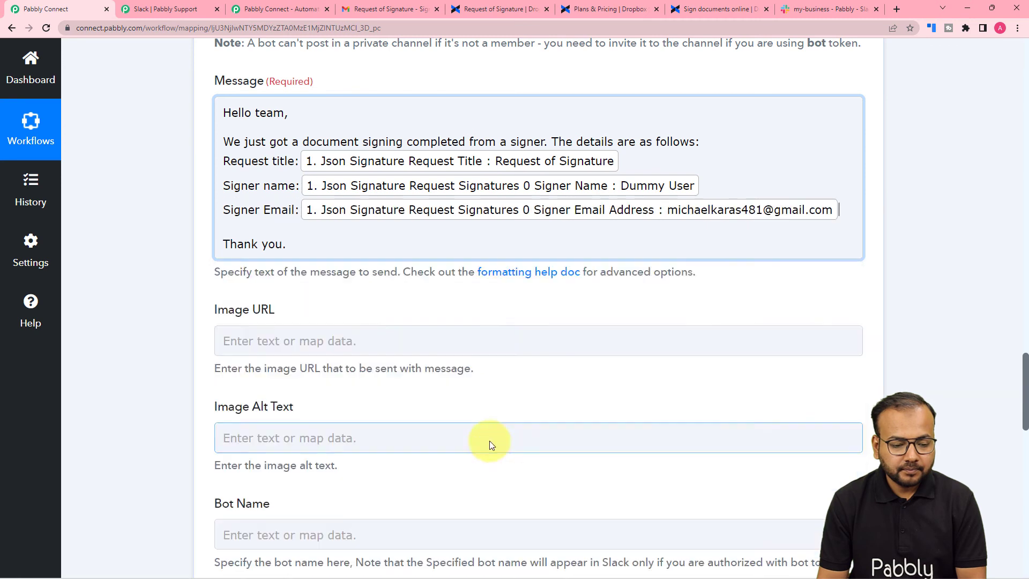
click(139, 286)
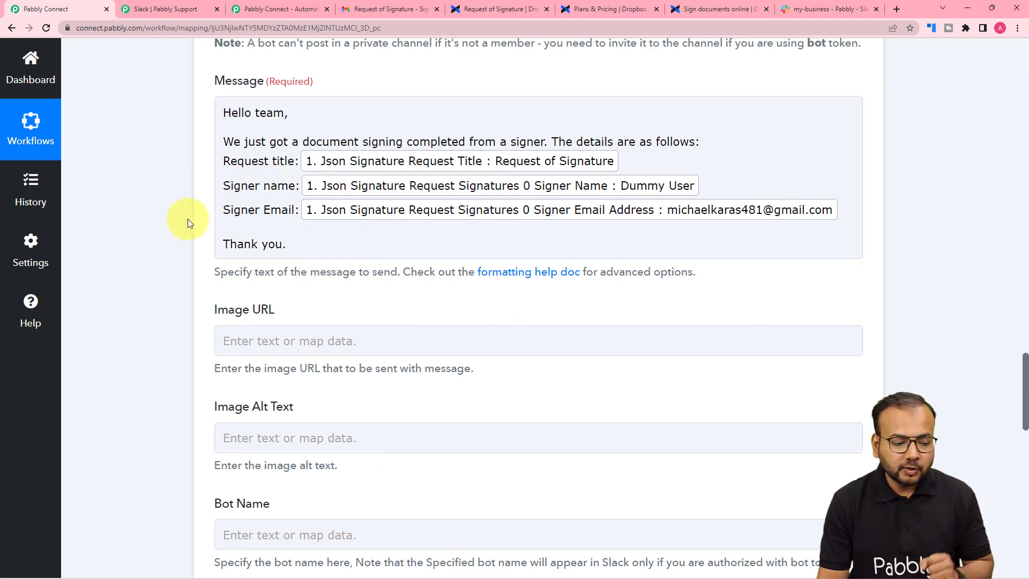
Save the Slack action with a test request and check the my-business channel in Slack for the test message
scroll(149, 265, down, 4)
scroll(149, 265, down, 10)
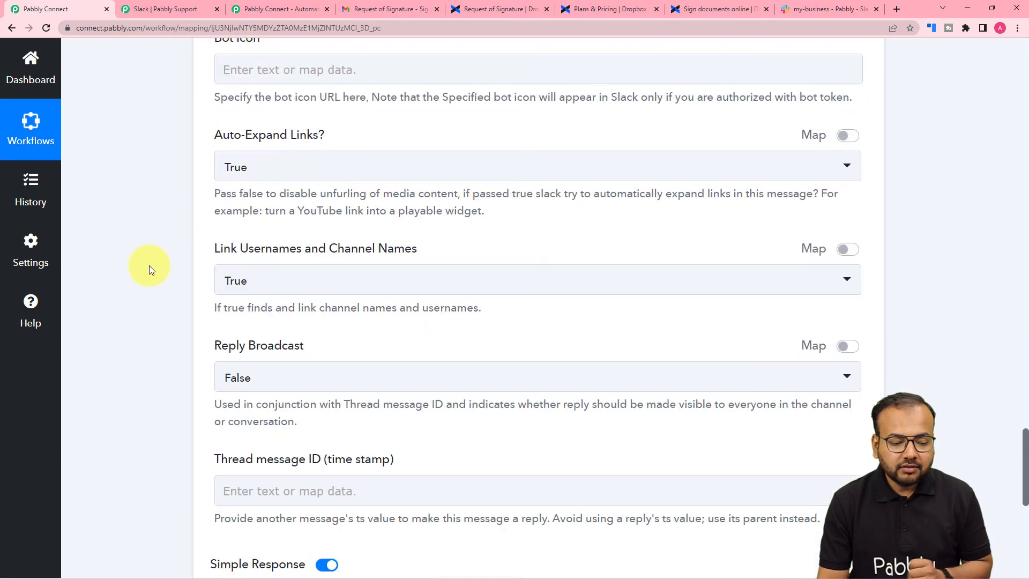
scroll(149, 265, down, 2)
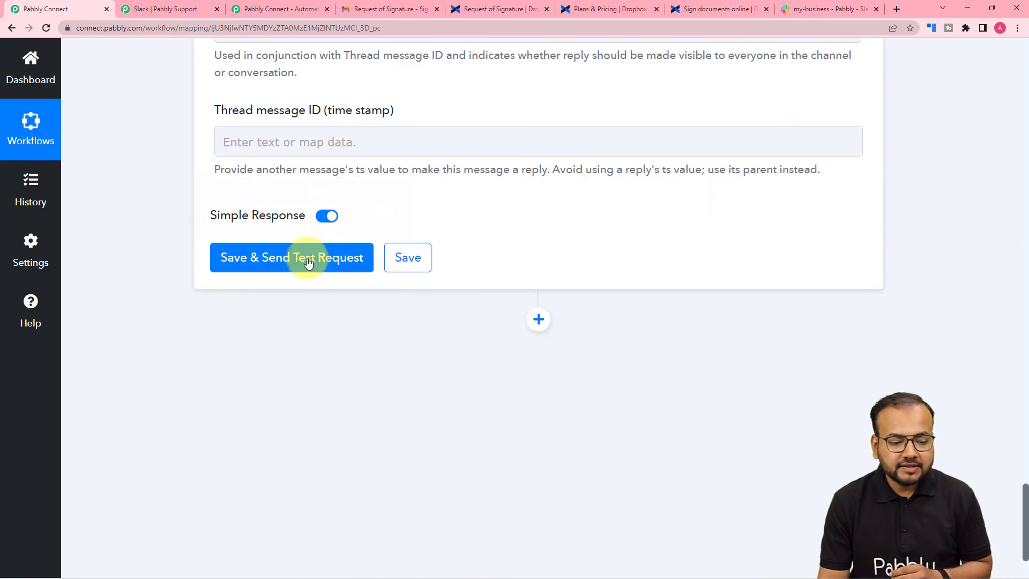
click(824, 7)
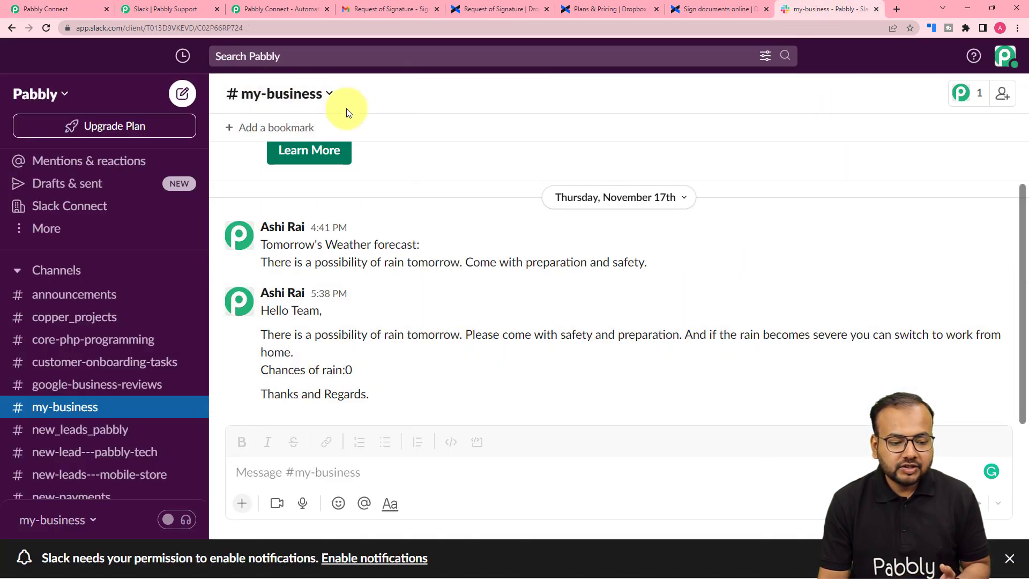
click(38, 6)
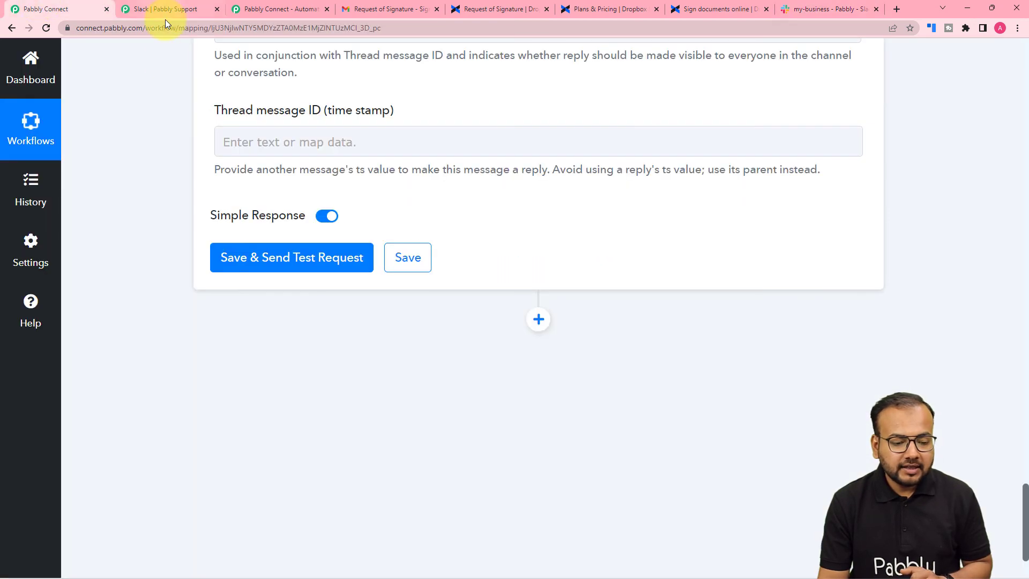
click(238, 257)
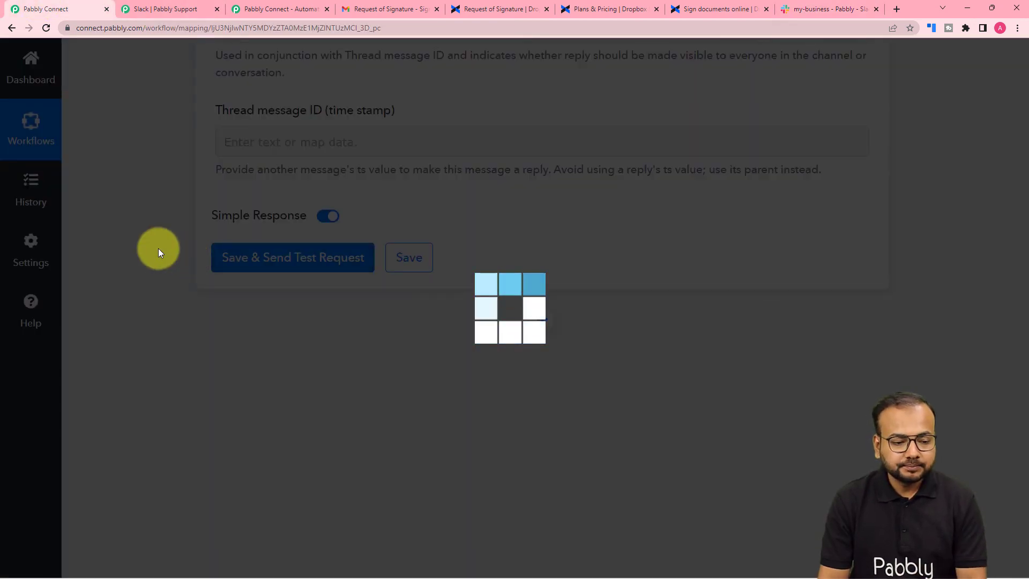
scroll(159, 248, down, 5)
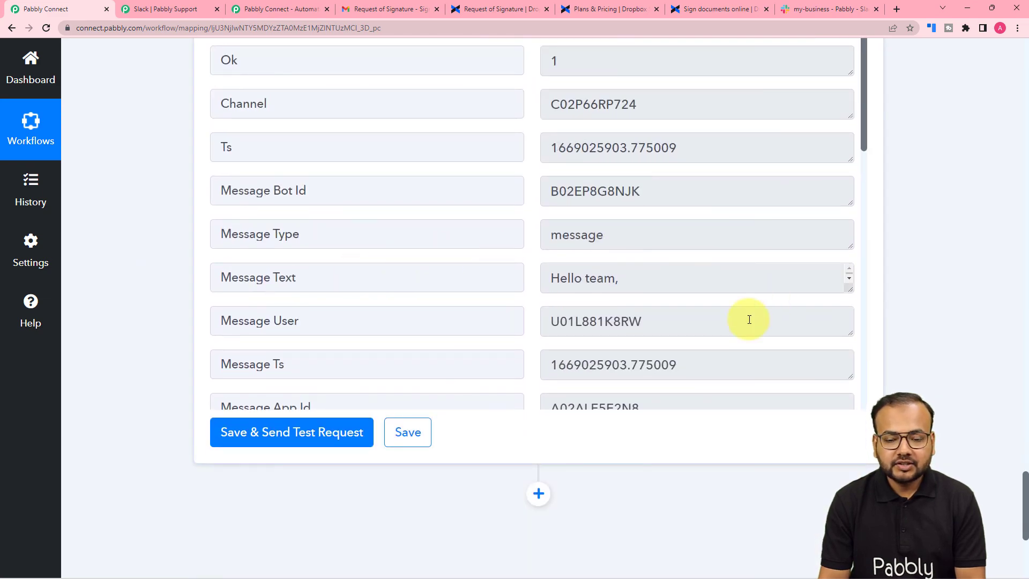
click(825, 8)
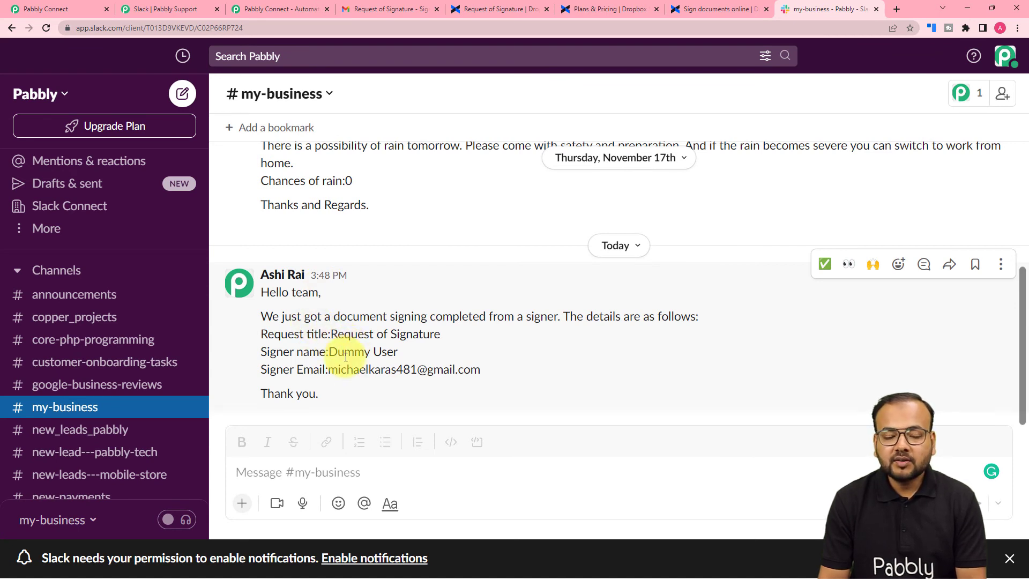
click(59, 9)
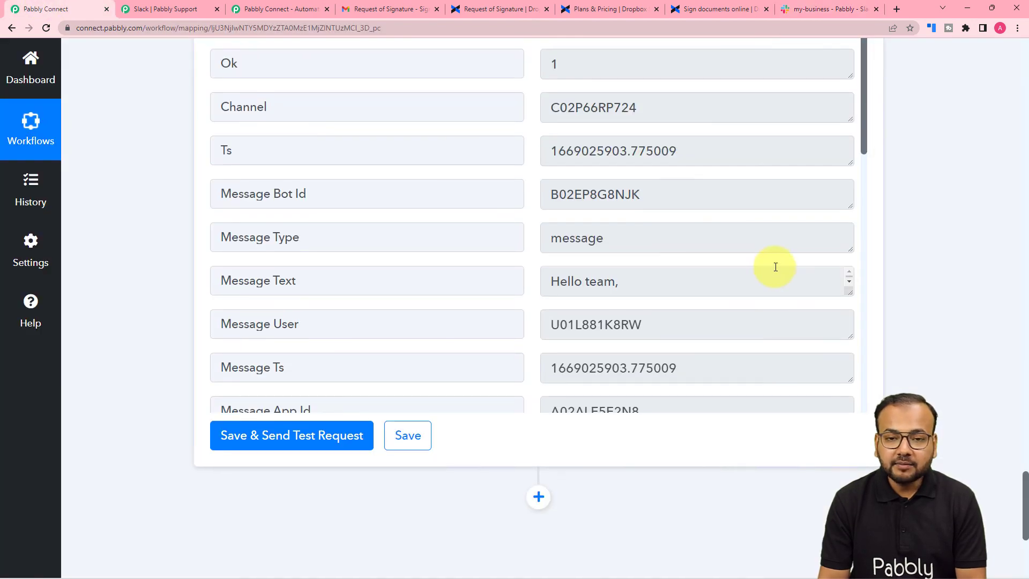
Collapse the Slack Send Channel Message action and the Filter by Pabbly action in the workflow
scroll(776, 266, up, 10)
scroll(776, 267, up, 15)
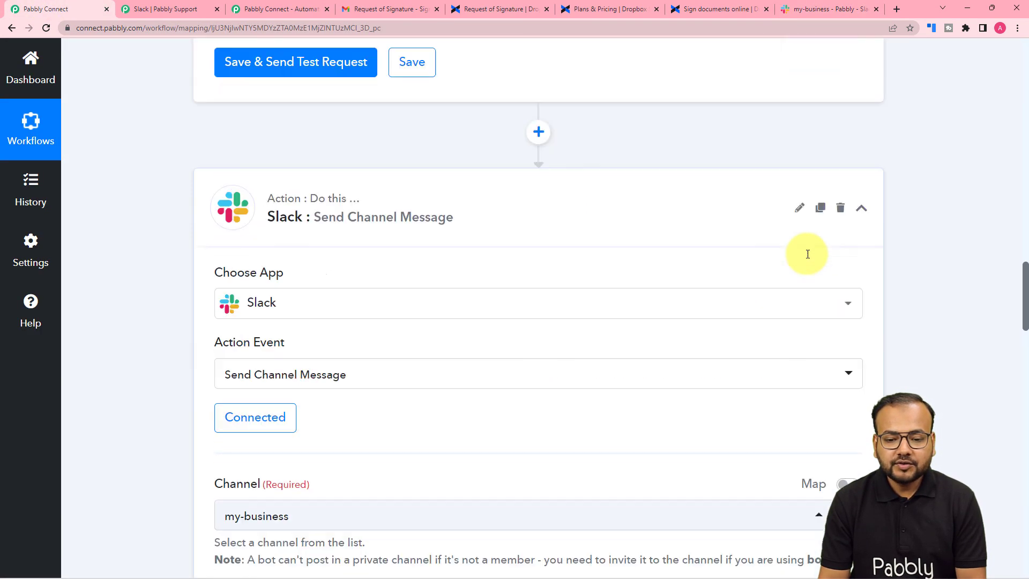
scroll(847, 282, up, 3)
click(861, 390)
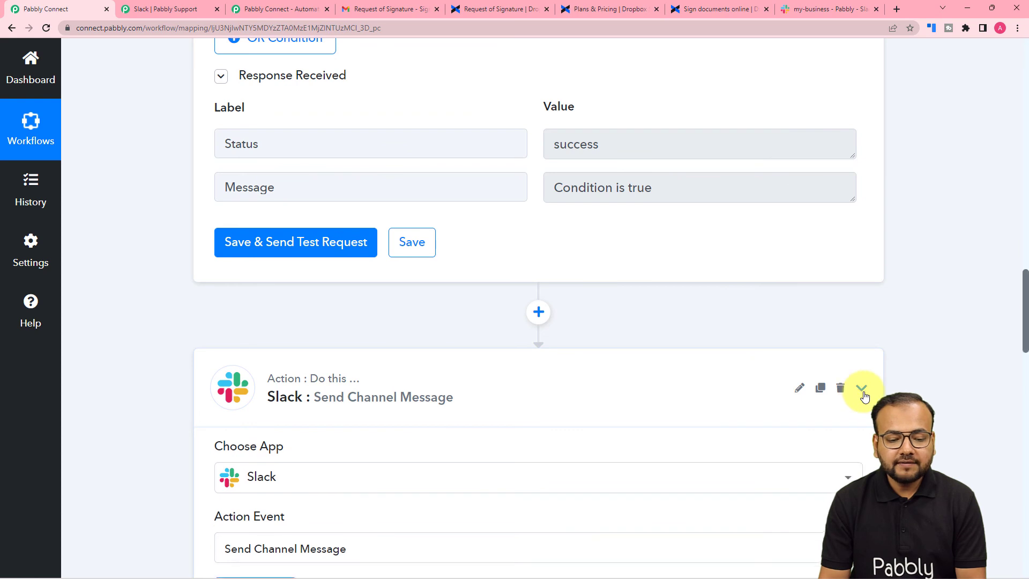
scroll(864, 391, up, 9)
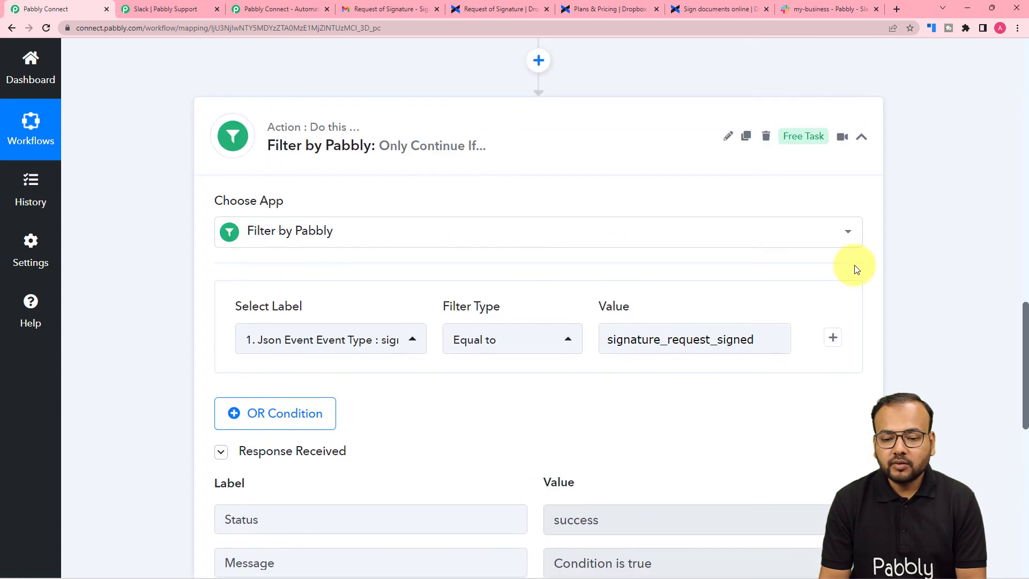
click(858, 243)
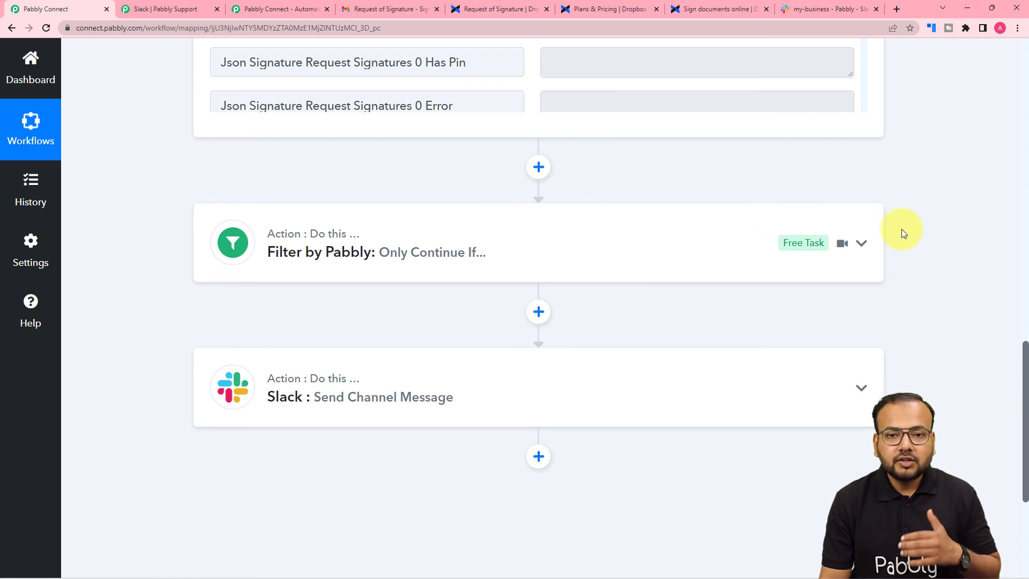
Review the test message in Slack's my-business channel once more and return to the Pabbly Connect workflow
scroll(902, 232, up, 1)
scroll(901, 230, up, 1)
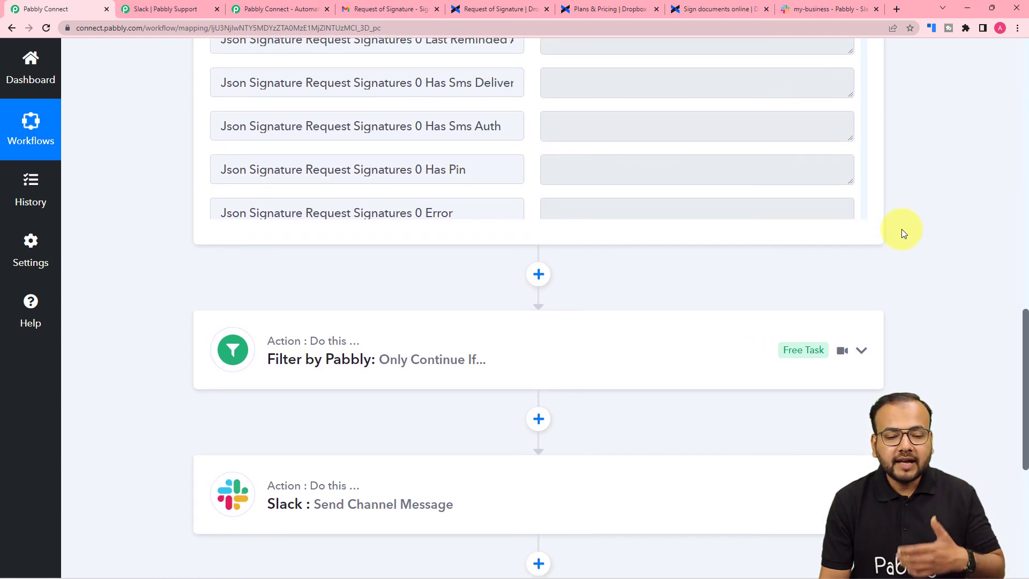
click(799, 8)
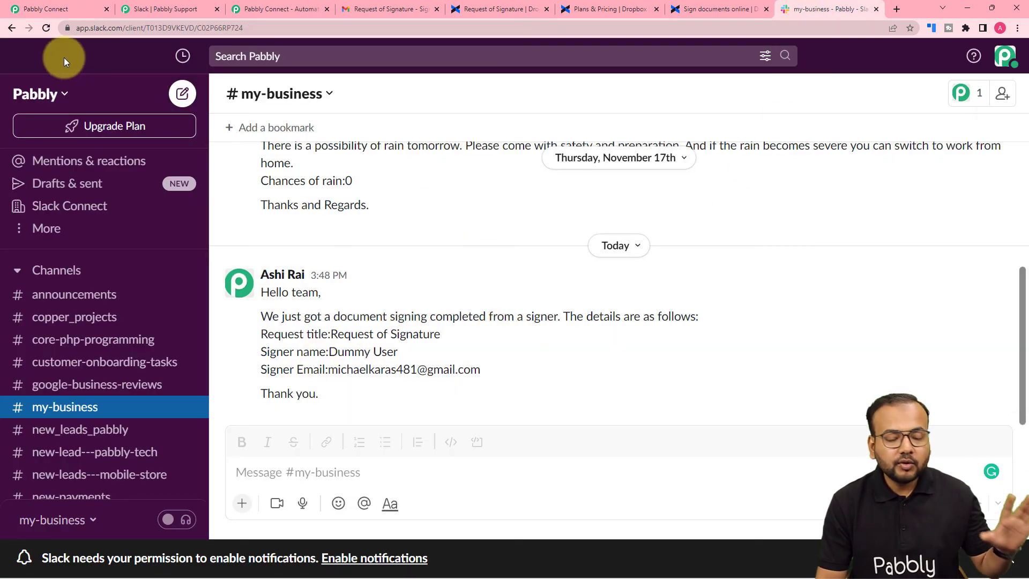
click(59, 8)
Collapse the Dropbox Sign Webhook Configuration trigger at the start of the workflow
scroll(584, 198, up, 10)
scroll(838, 277, up, 15)
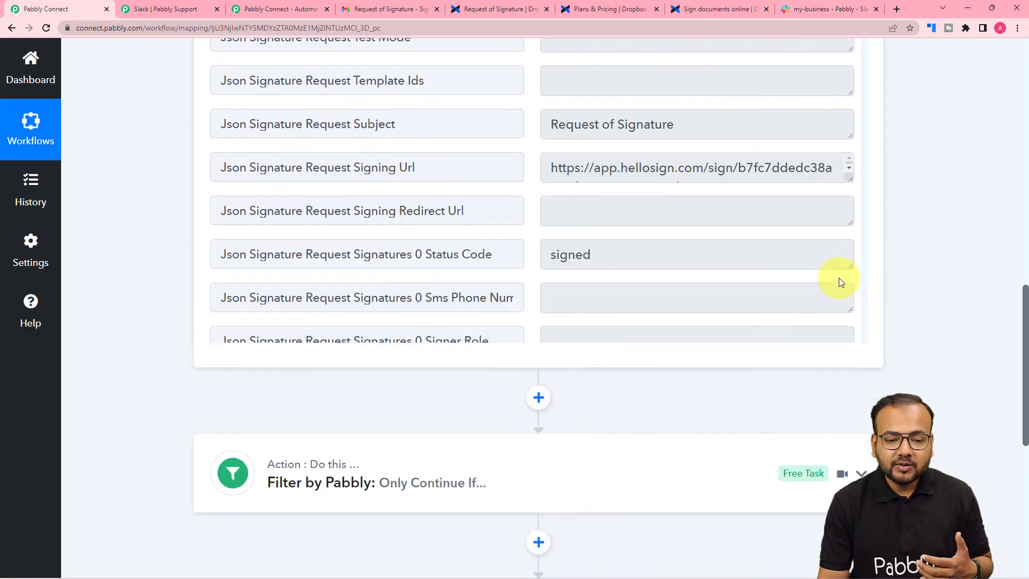
scroll(863, 199, up, 3)
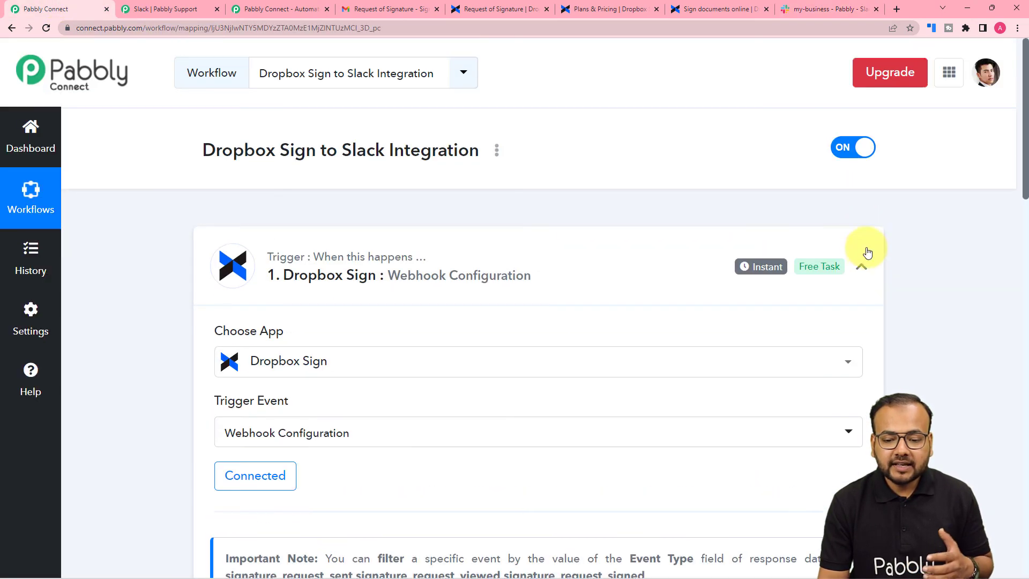
click(860, 267)
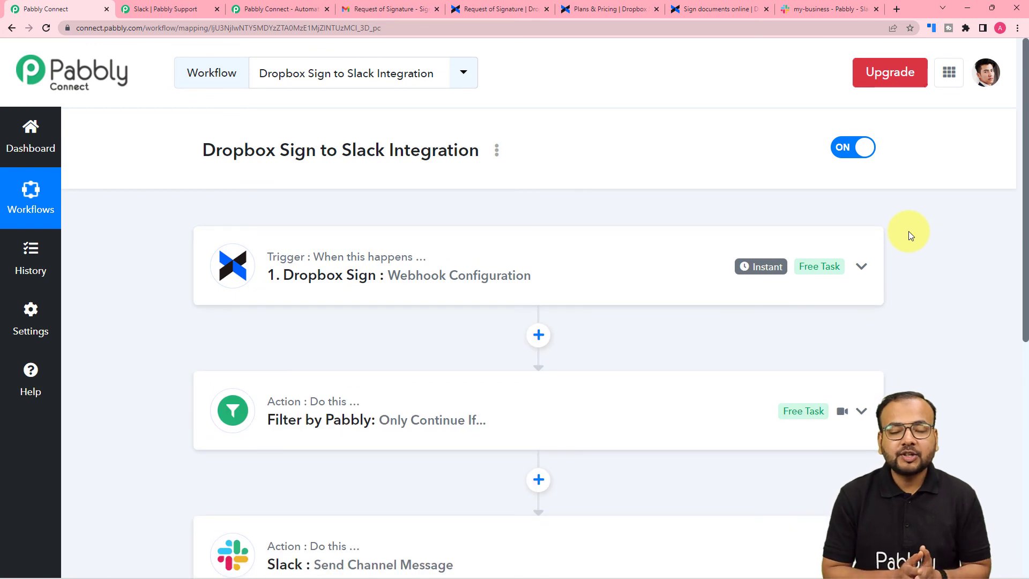